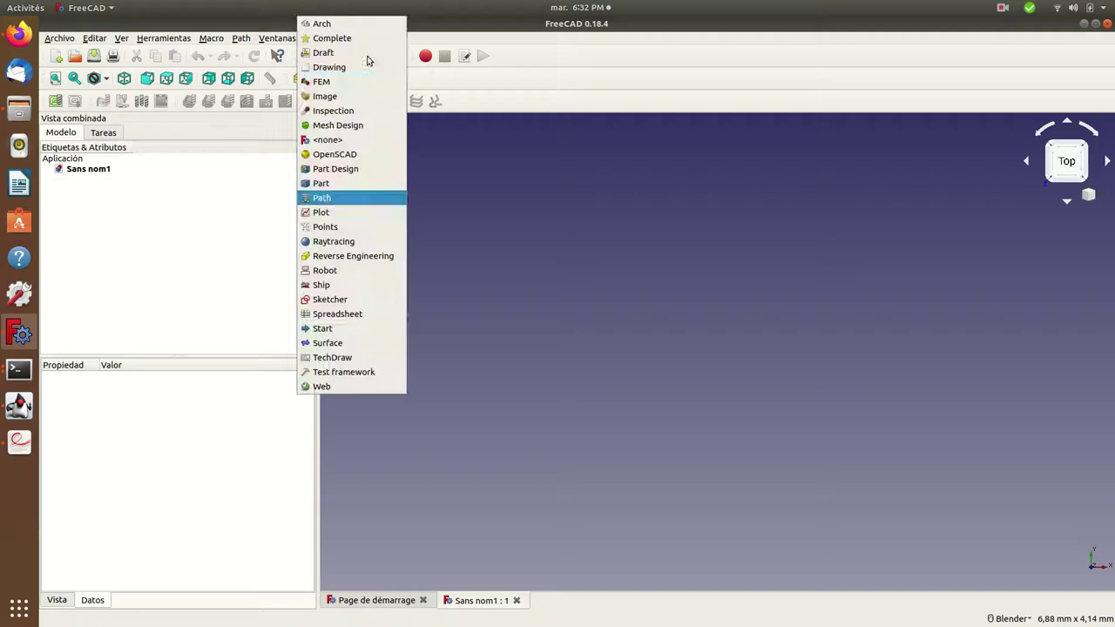
In Part Design, create a new body and open a sketch on its XY_Plane
click(329, 168)
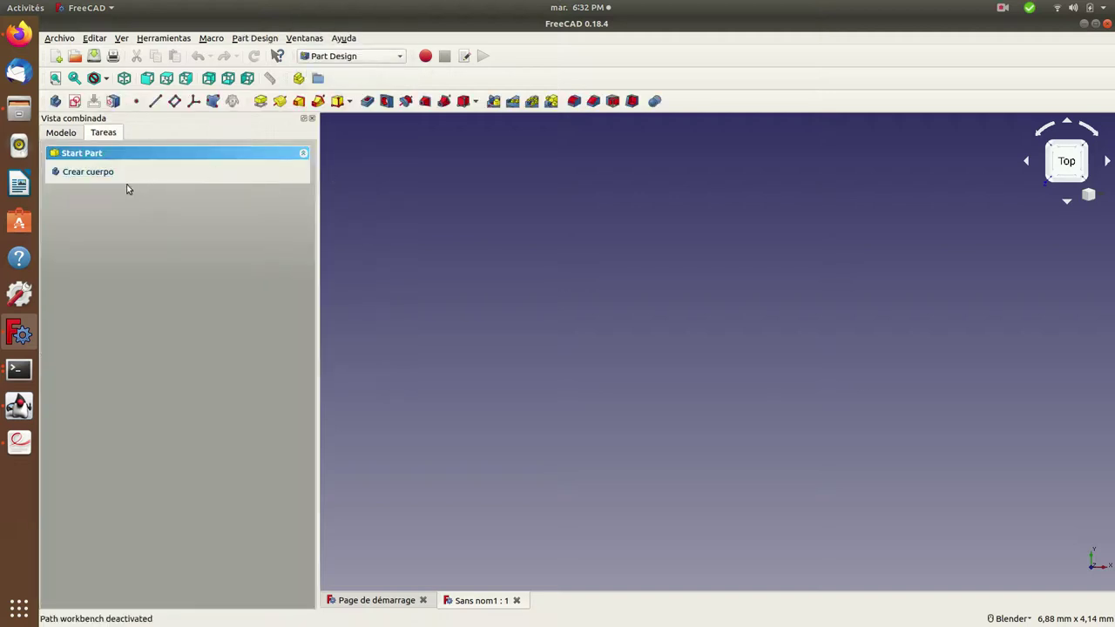
click(100, 171)
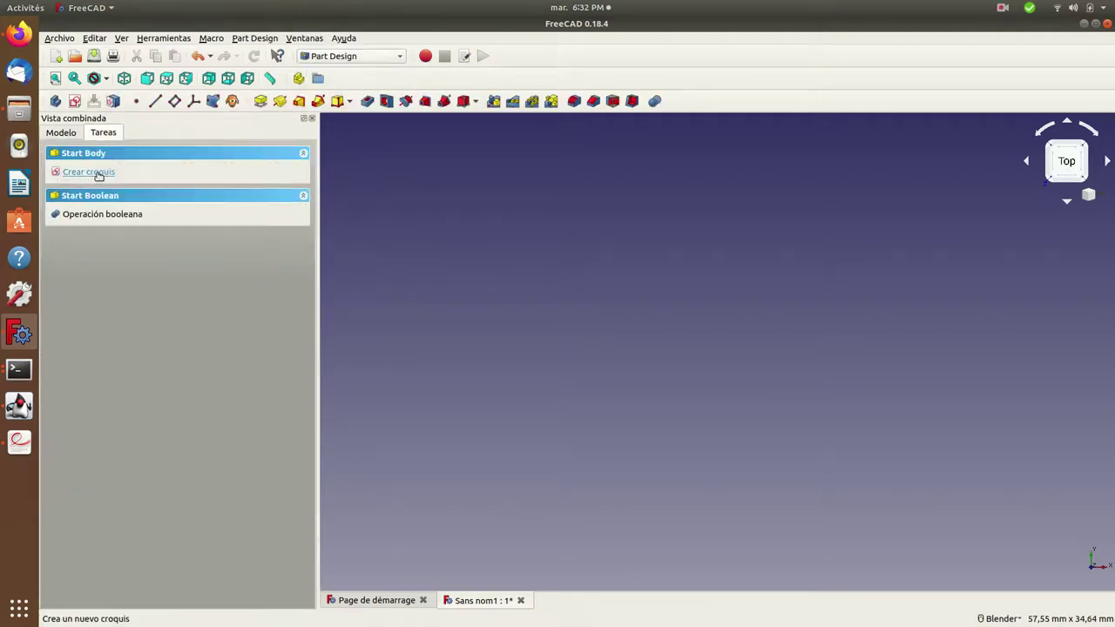
click(99, 172)
click(91, 204)
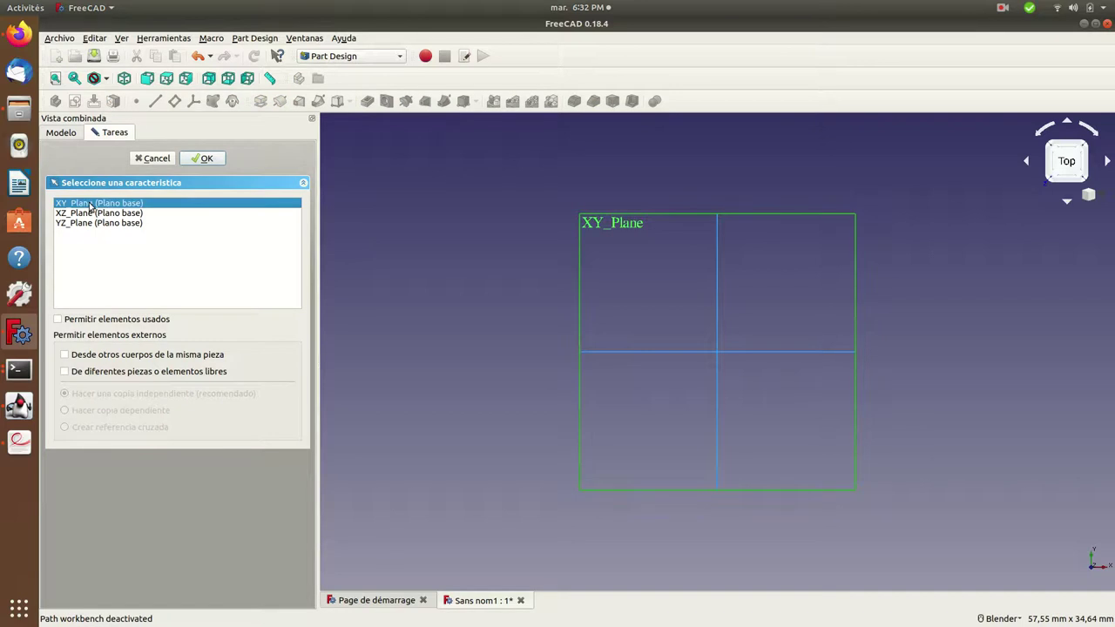
click(205, 159)
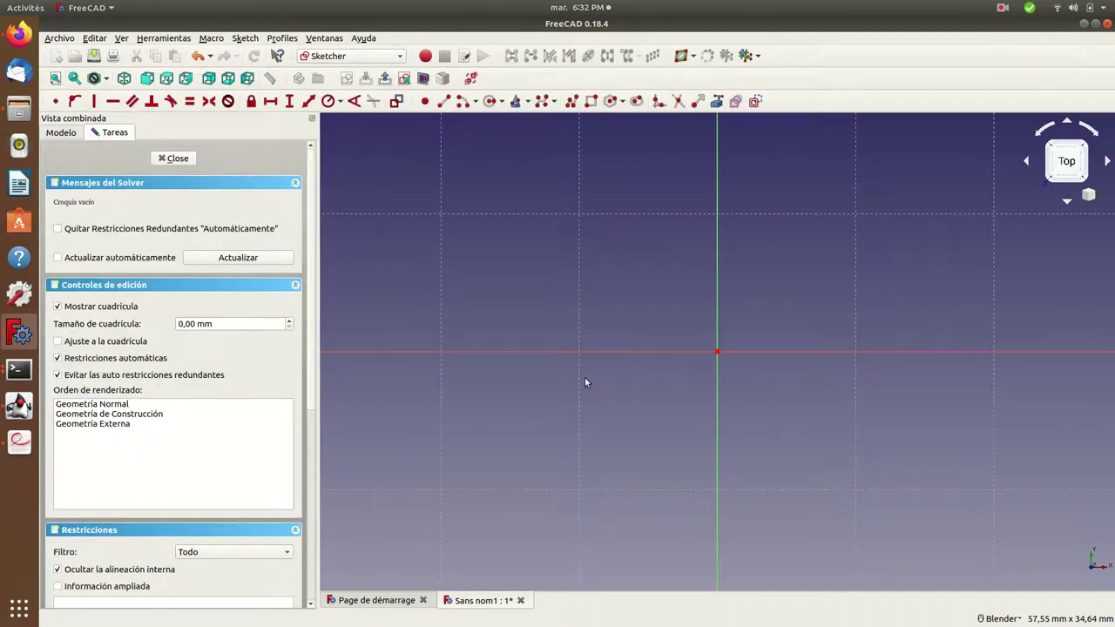
Draw a rectangle in the empty sketch
click(590, 103)
click(514, 196)
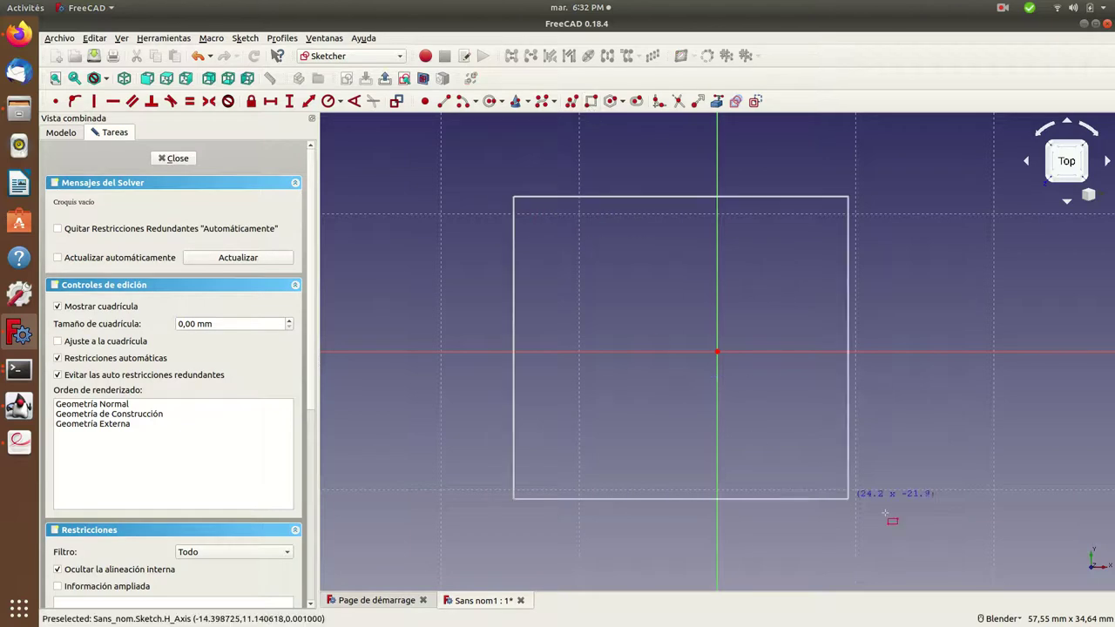
click(928, 534)
right_click(975, 548)
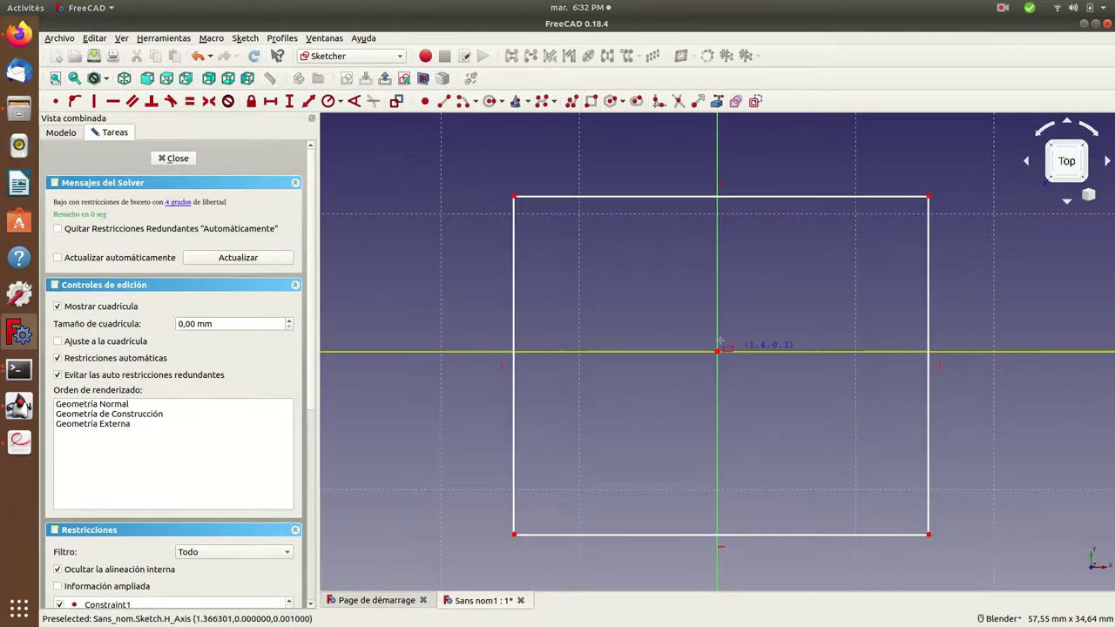
Constrain the rectangle to 100 mm horizontal width and 100 mm vertical height
click(735, 199)
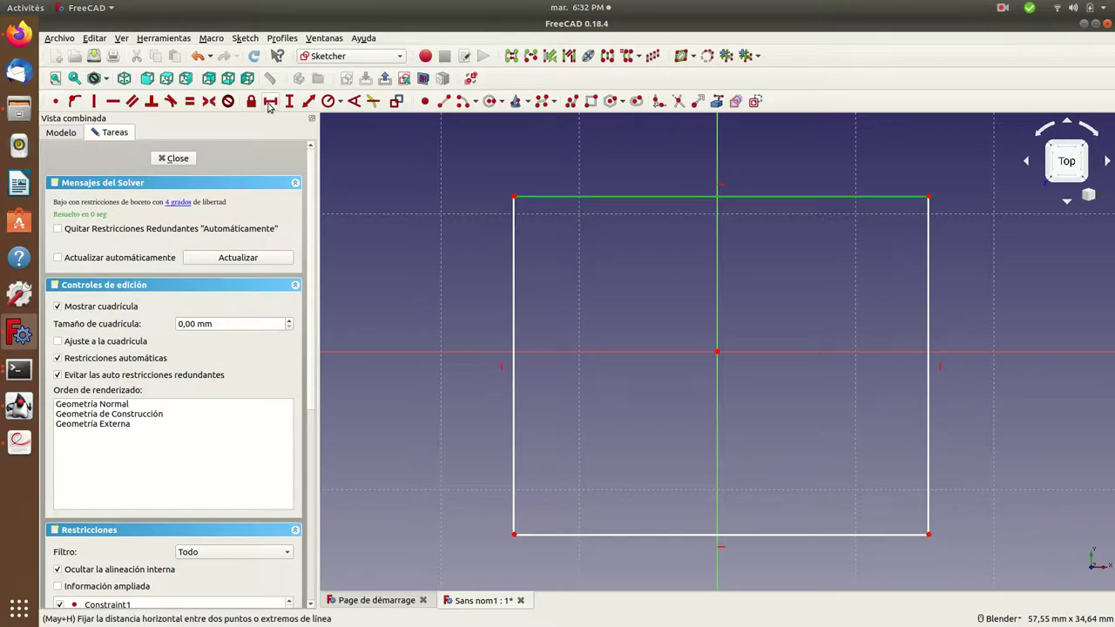
click(270, 102)
text(100)
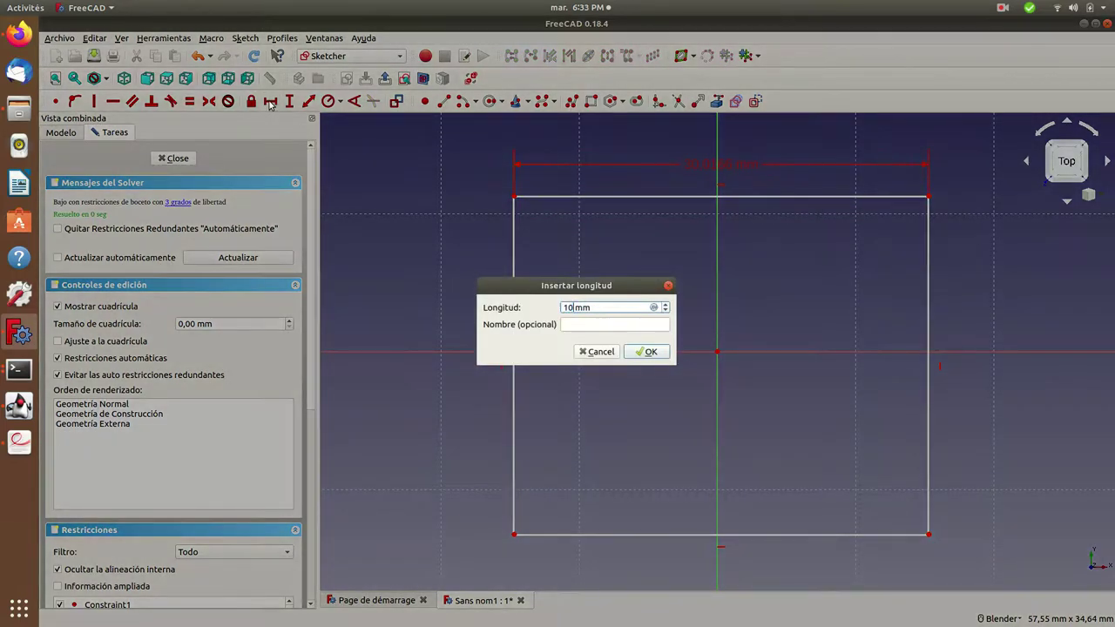
key(Return)
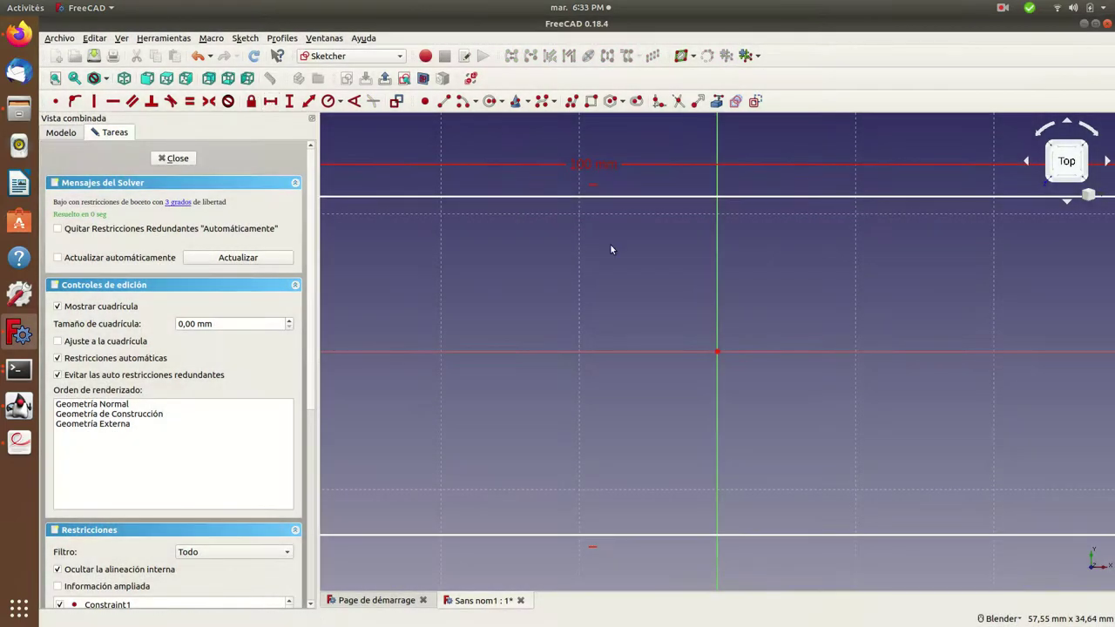
scroll(665, 290, down, 5)
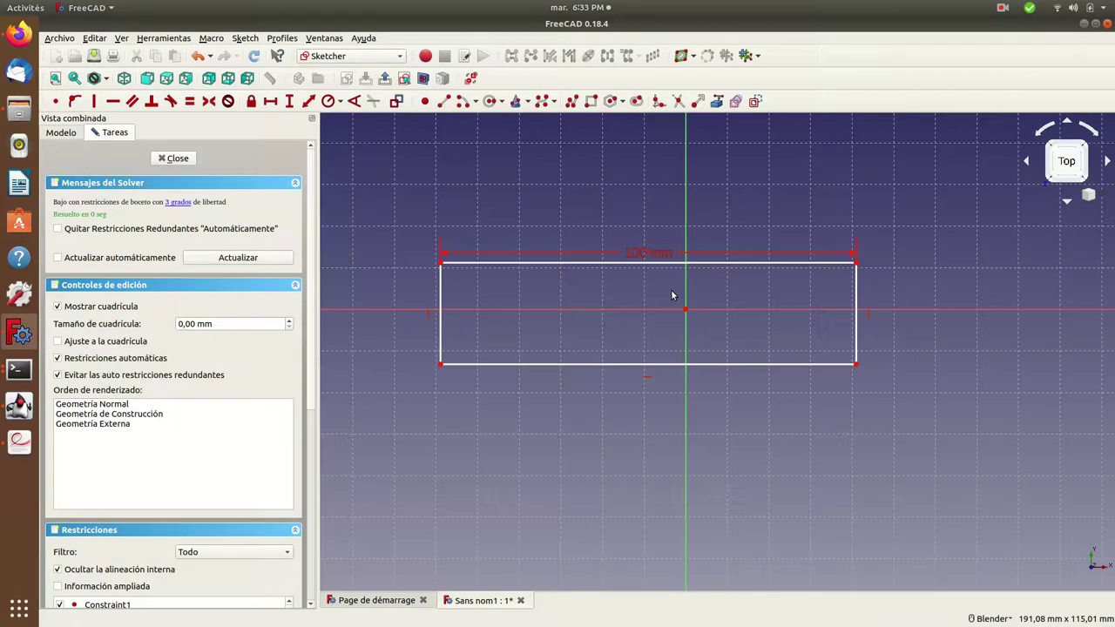
click(441, 302)
click(289, 101)
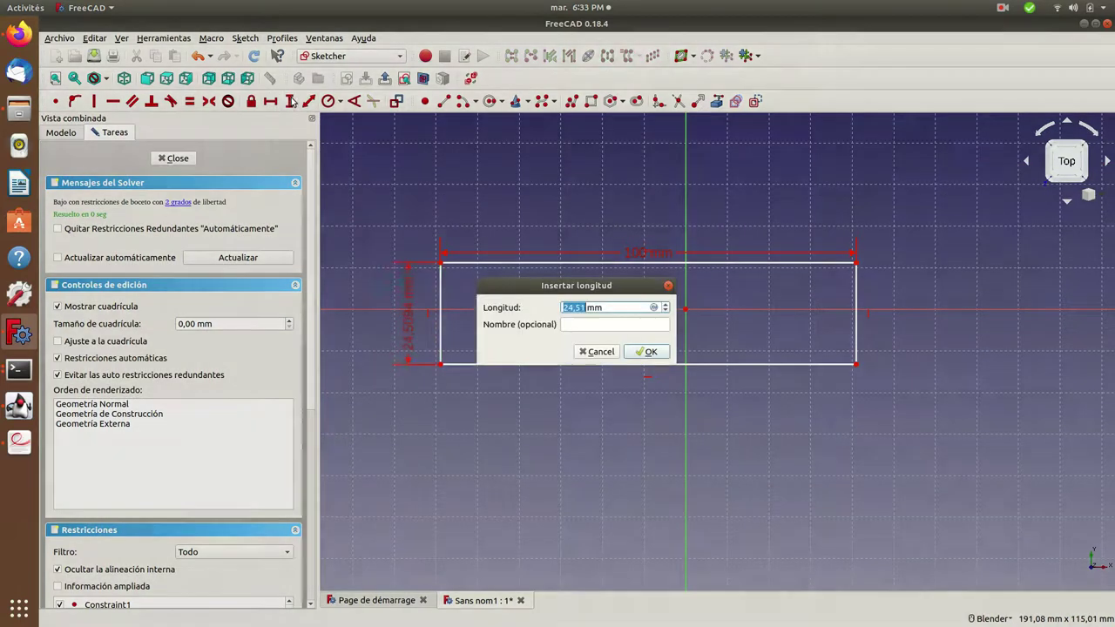
text(100)
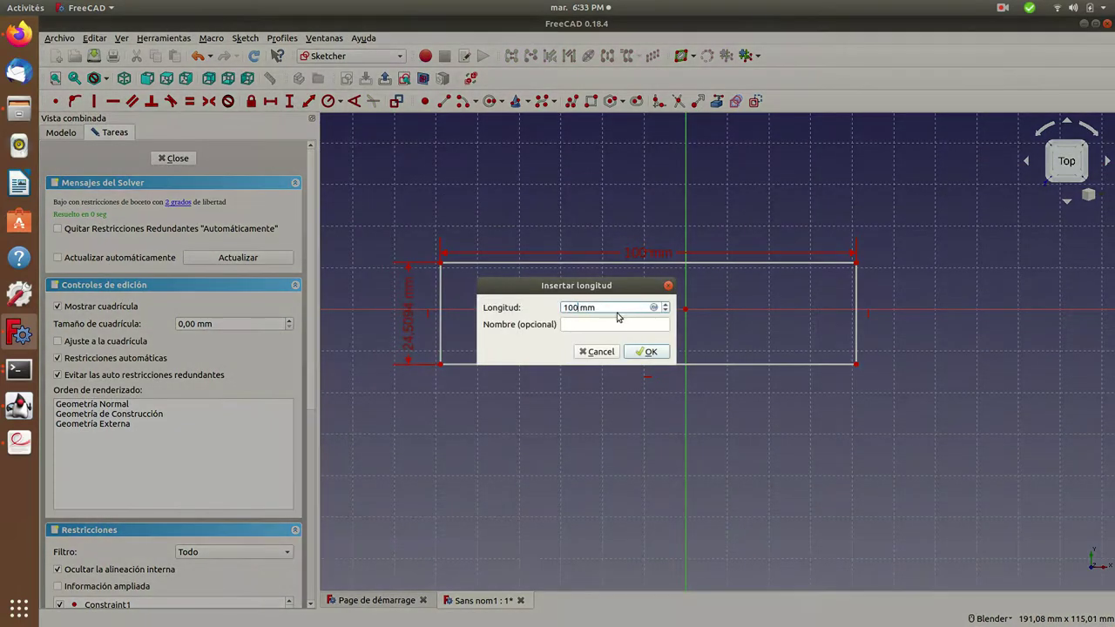
key(Return)
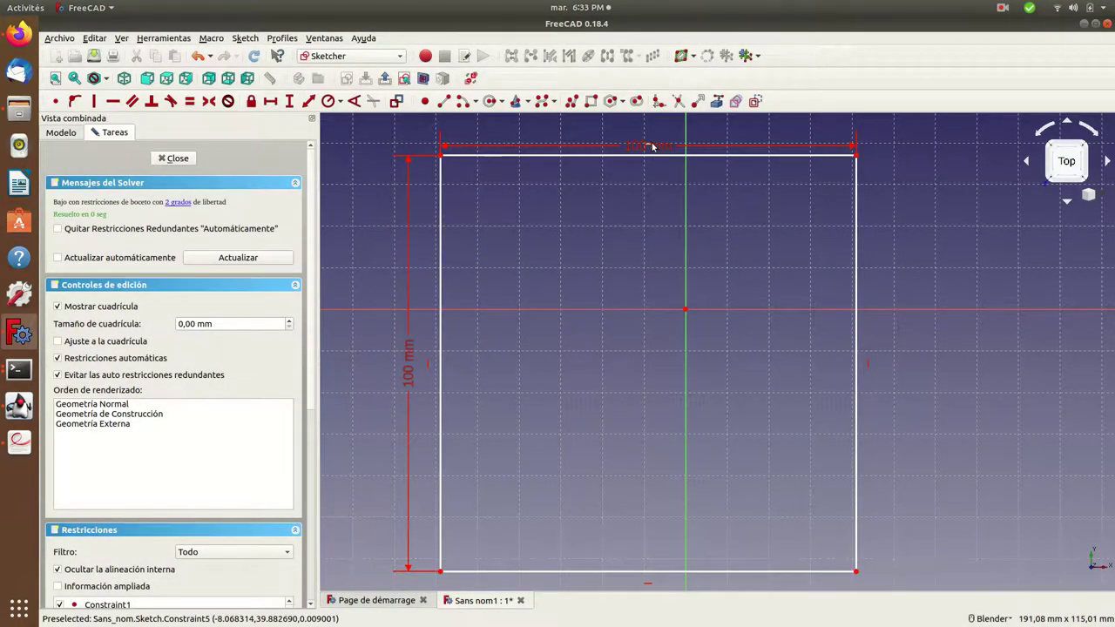
Enable grid snap and drag the square's bottom-left corner to (-50, -50)
drag(655, 150, 657, 132)
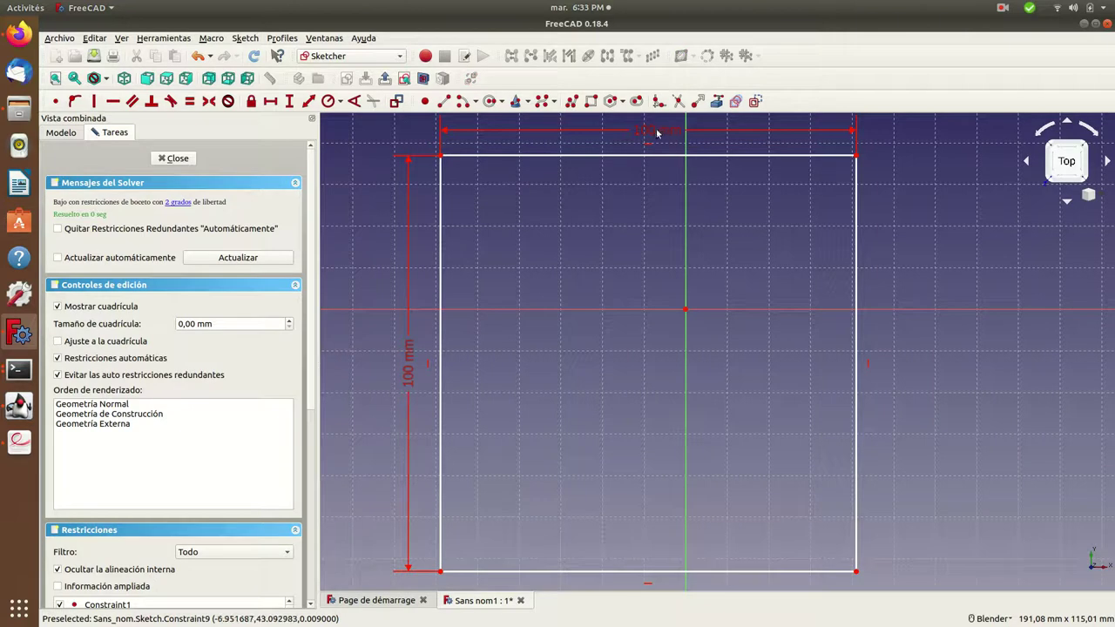
mouse_move(441, 368)
mouse_down()
mouse_move(488, 329)
mouse_move(484, 339)
mouse_up()
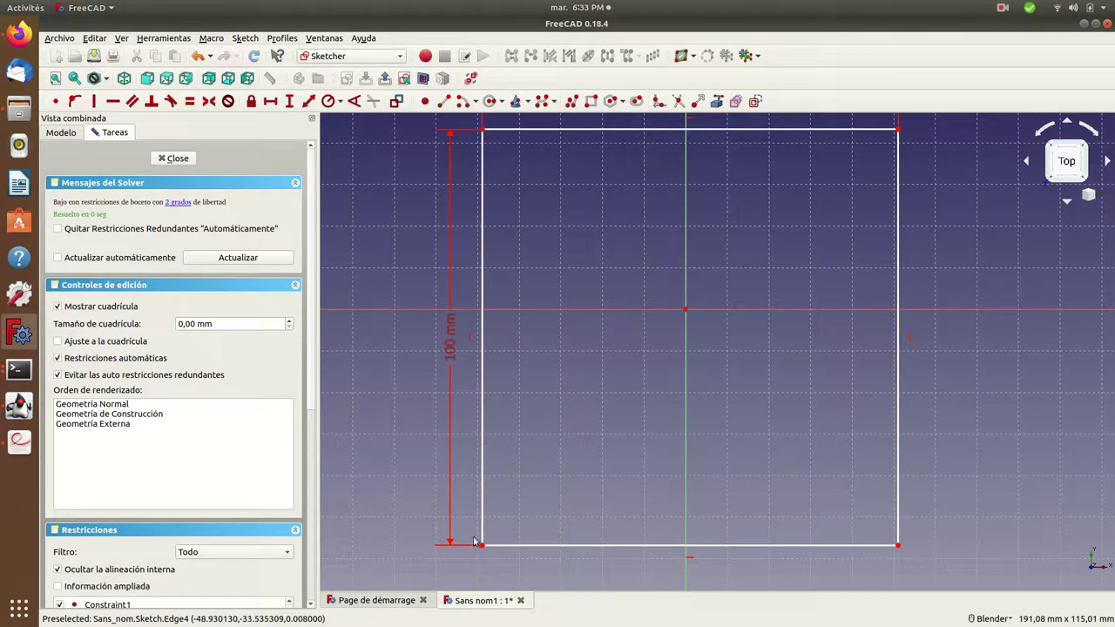
mouse_move(482, 545)
mouse_down()
mouse_move(508, 515)
mouse_move(478, 468)
mouse_move(477, 518)
mouse_up()
click(87, 341)
scroll(749, 327, down, 2)
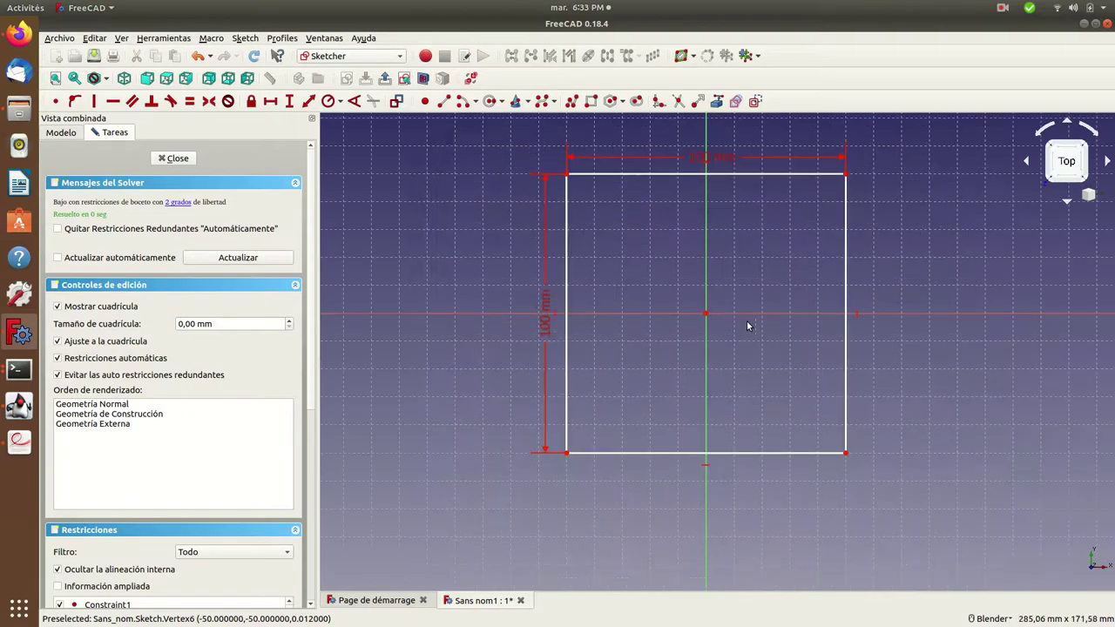
scroll(754, 327, up, 2)
scroll(755, 327, down, 2)
Close the square sketch and pad it 10 mm into a solid plate
click(176, 160)
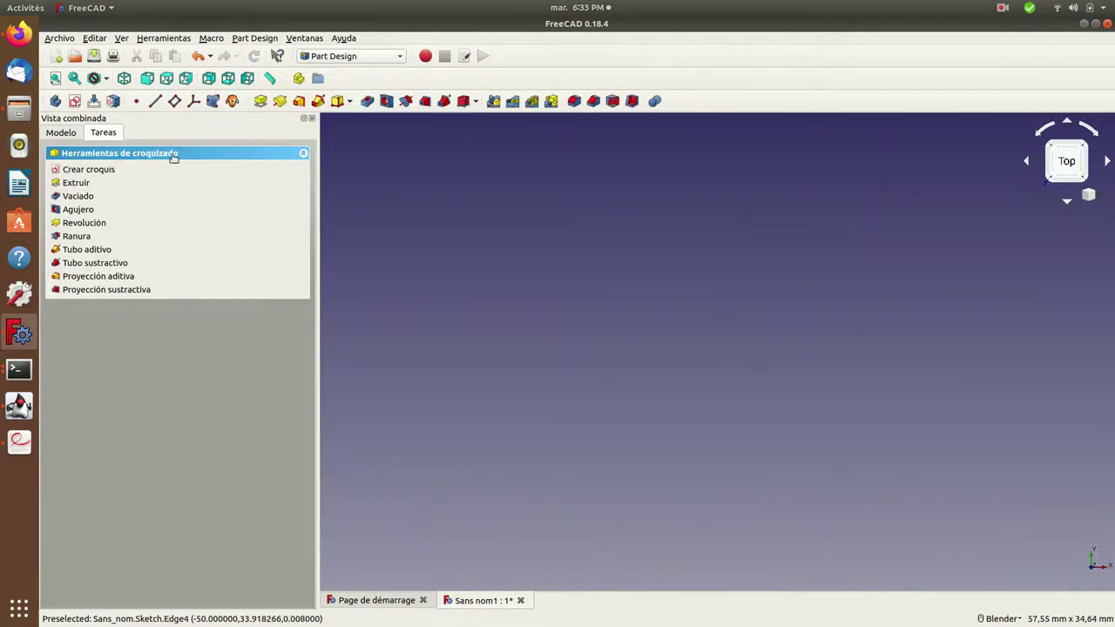
click(80, 184)
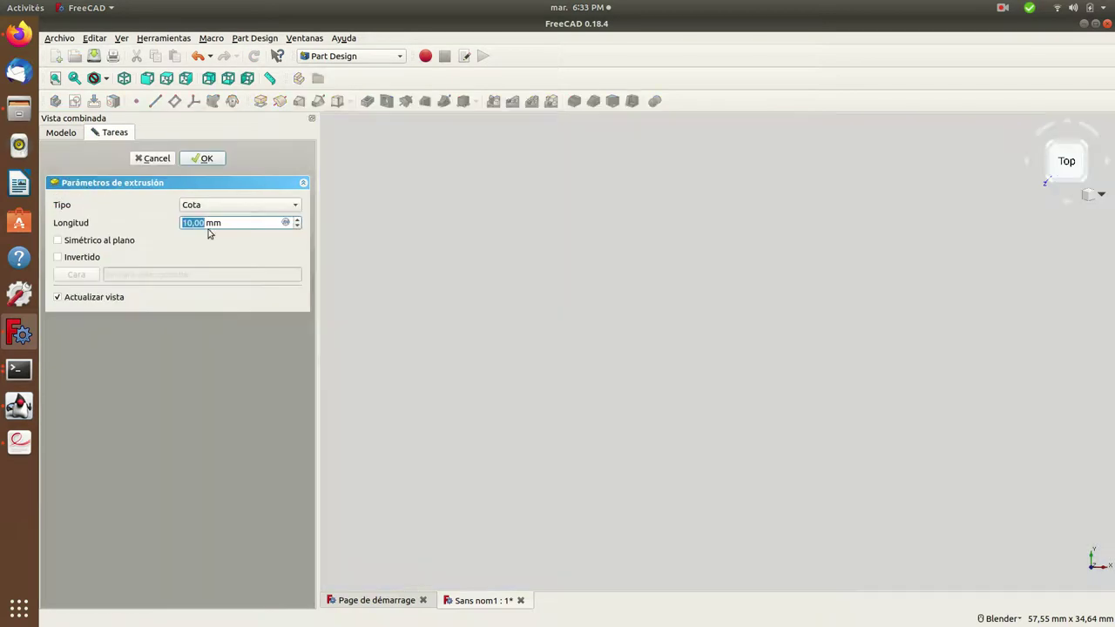
click(211, 161)
Start a new sketch on the plate's top face
scroll(647, 366, down, 2)
middle_drag(600, 453, 637, 372)
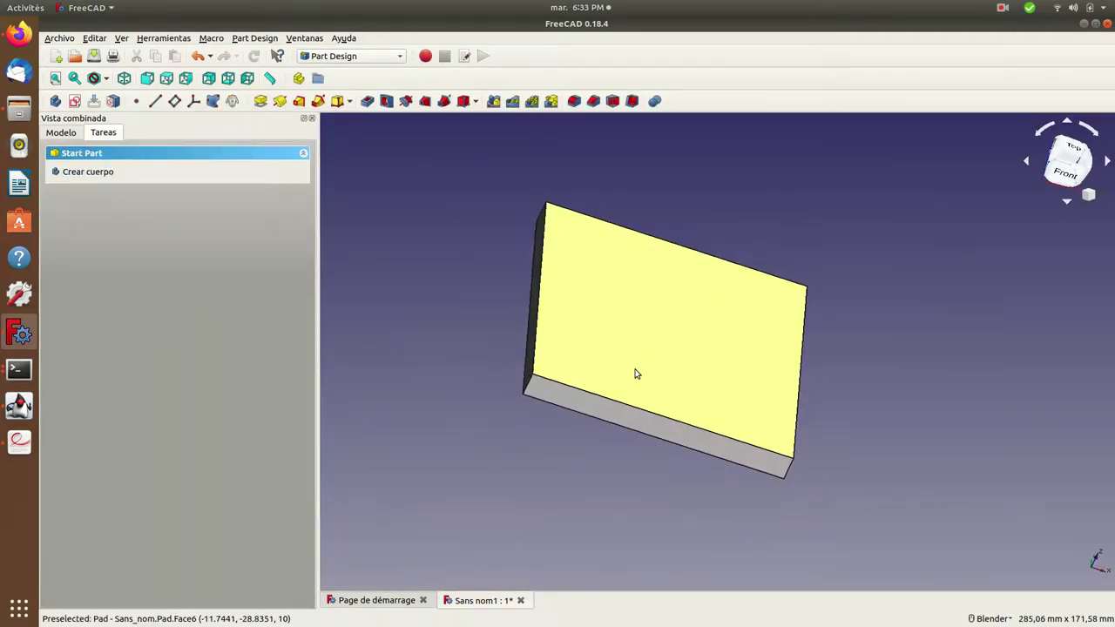
click(677, 338)
click(83, 171)
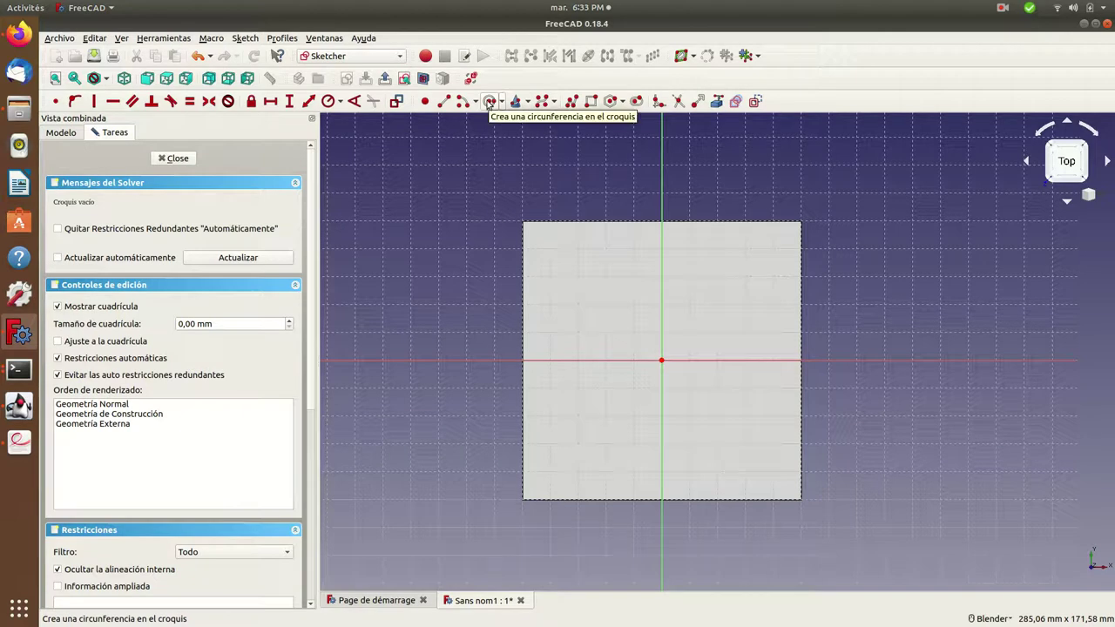
Draw a circle in the plate's upper left and a small rectangle in its lower right
click(490, 102)
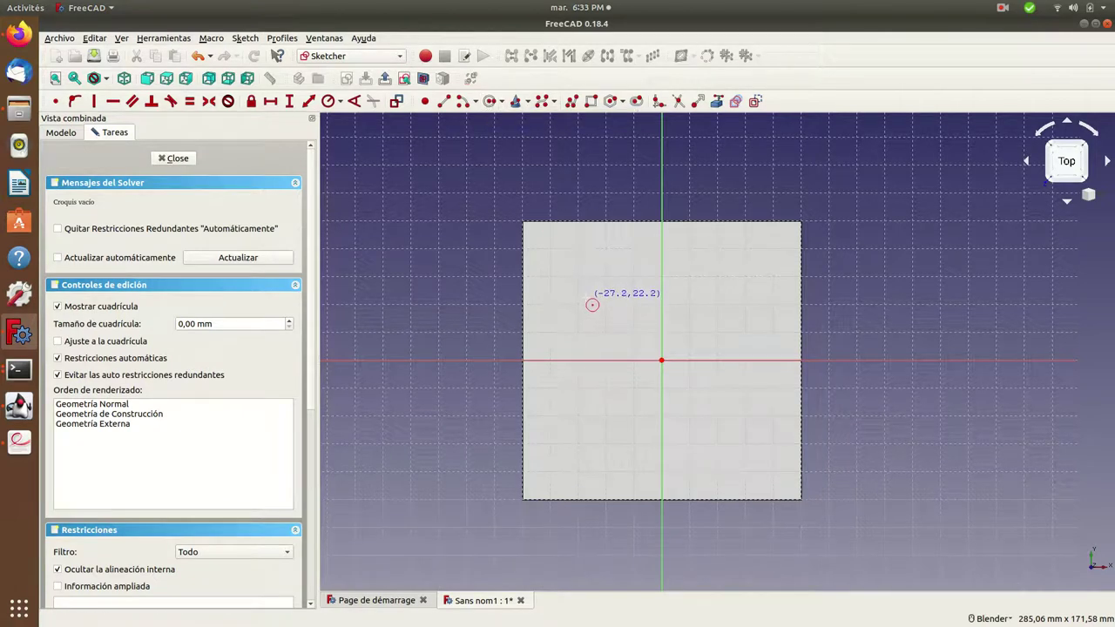
click(622, 285)
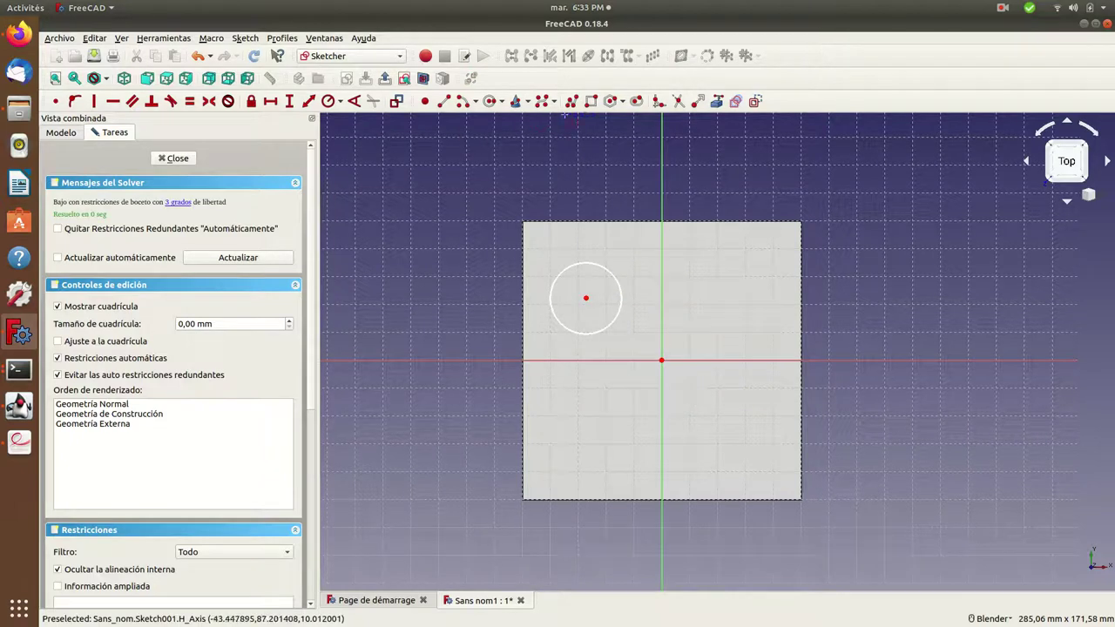
click(591, 101)
click(683, 391)
click(764, 468)
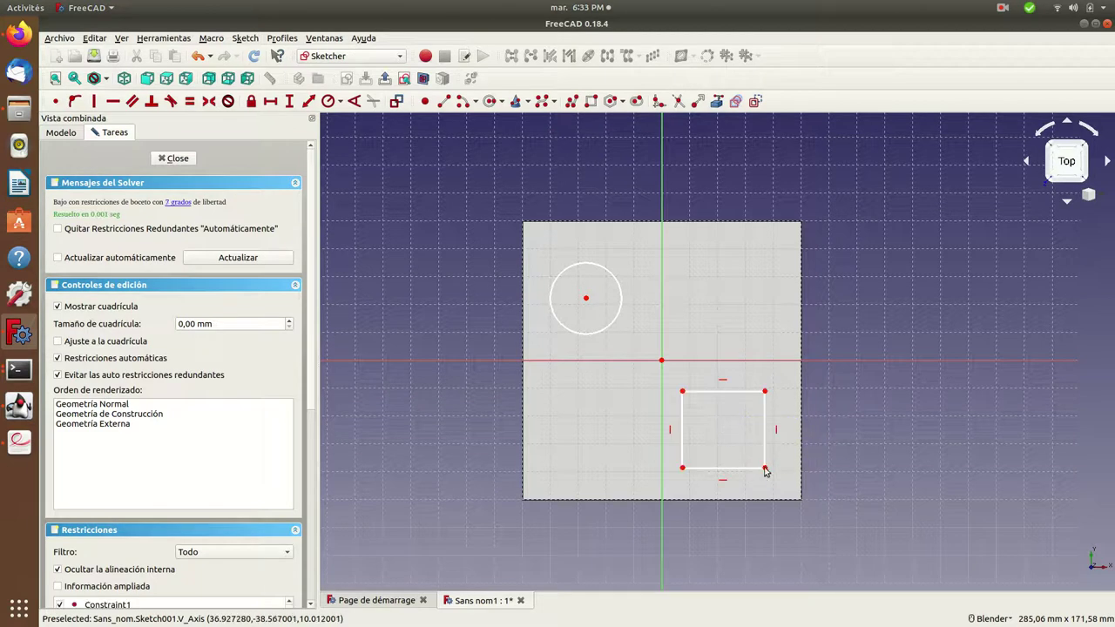
click(767, 223)
right_click(736, 279)
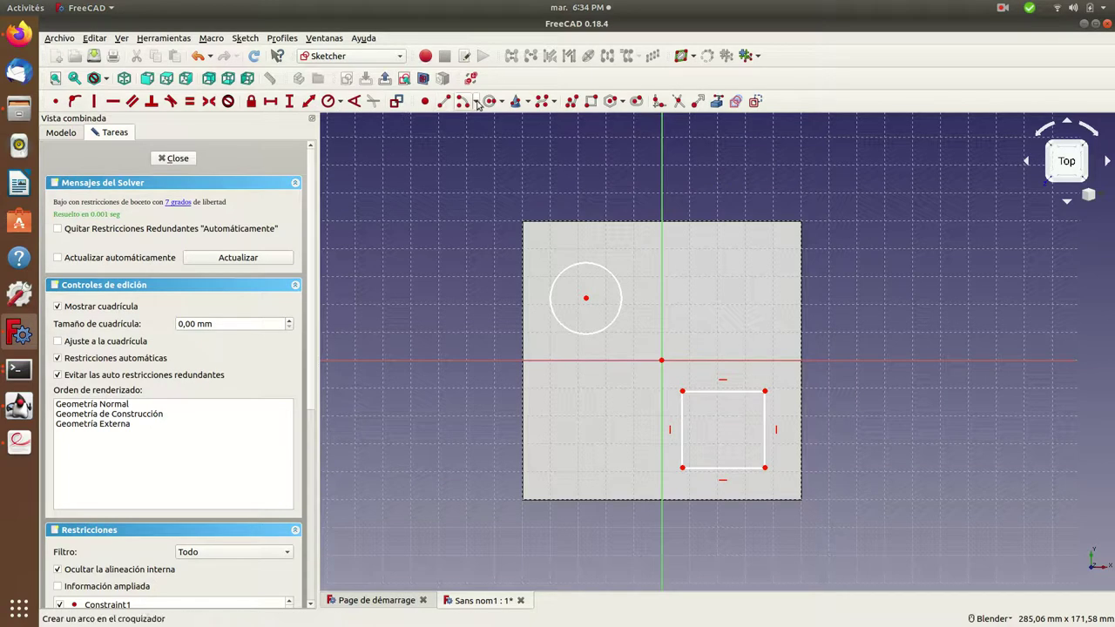
Draw a closed polyline triangle in the plate's lower left
click(571, 101)
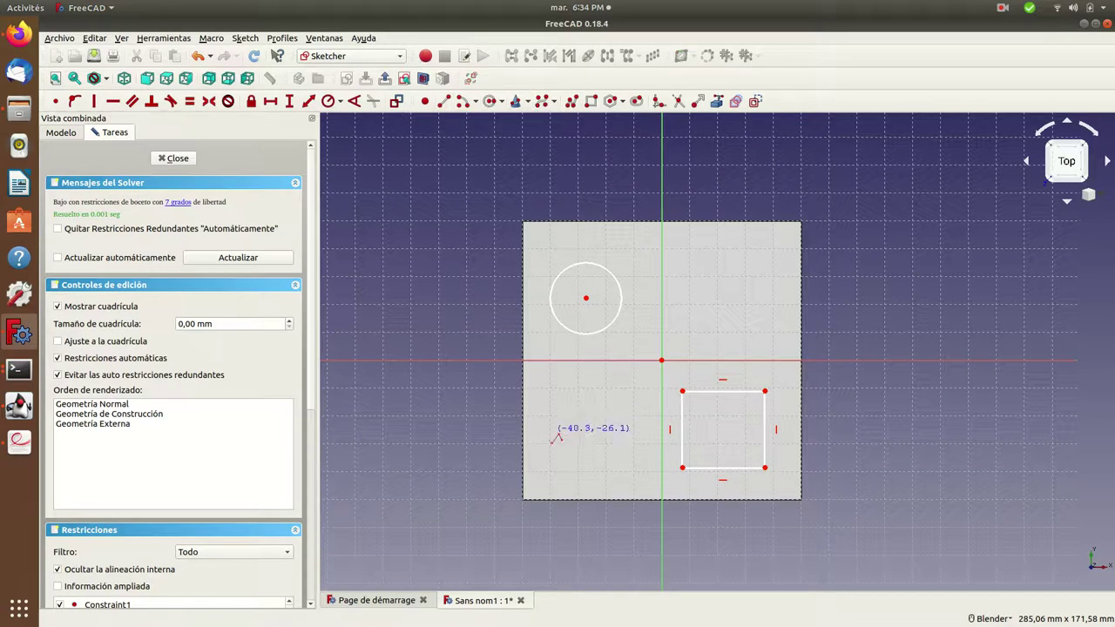
click(548, 444)
click(588, 376)
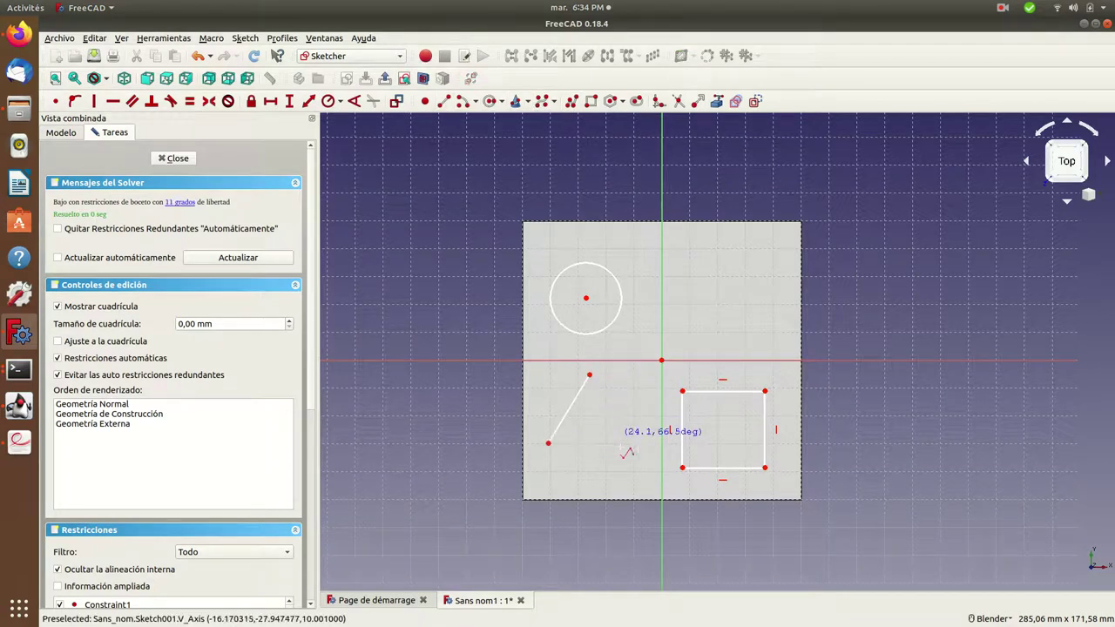
click(628, 456)
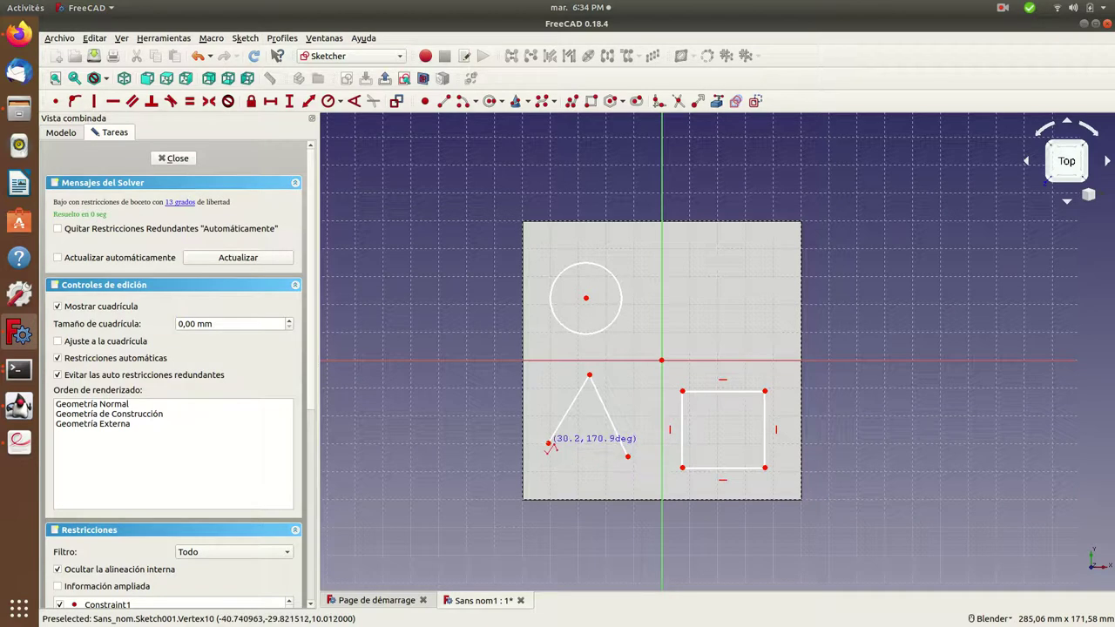
click(547, 444)
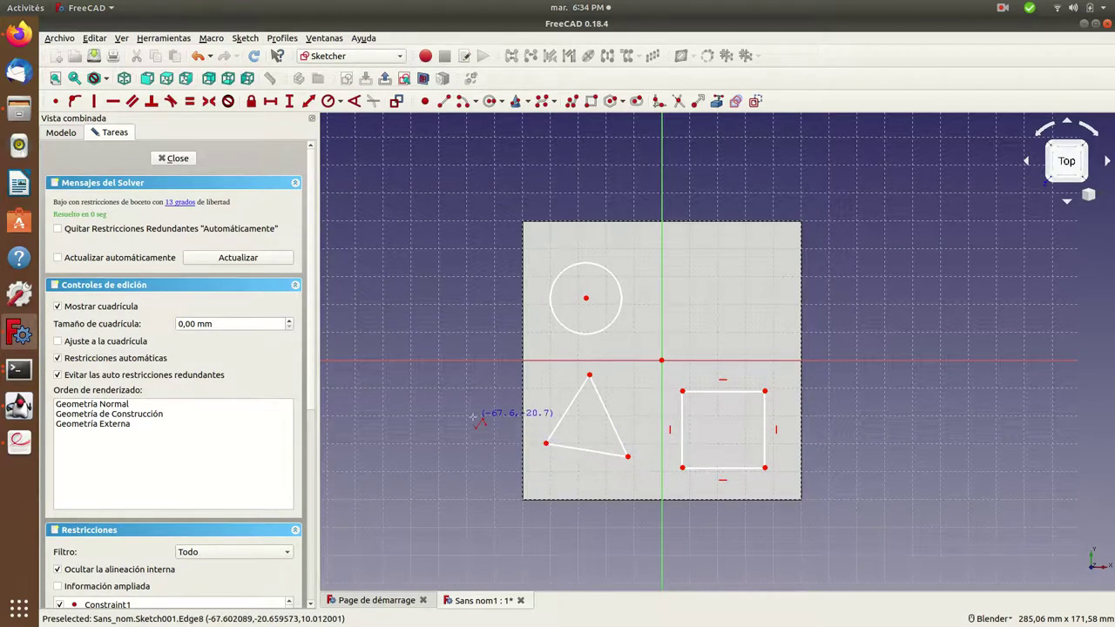
Close the sketch and pocket the circle, triangle and rectangle 5 mm deep
click(173, 157)
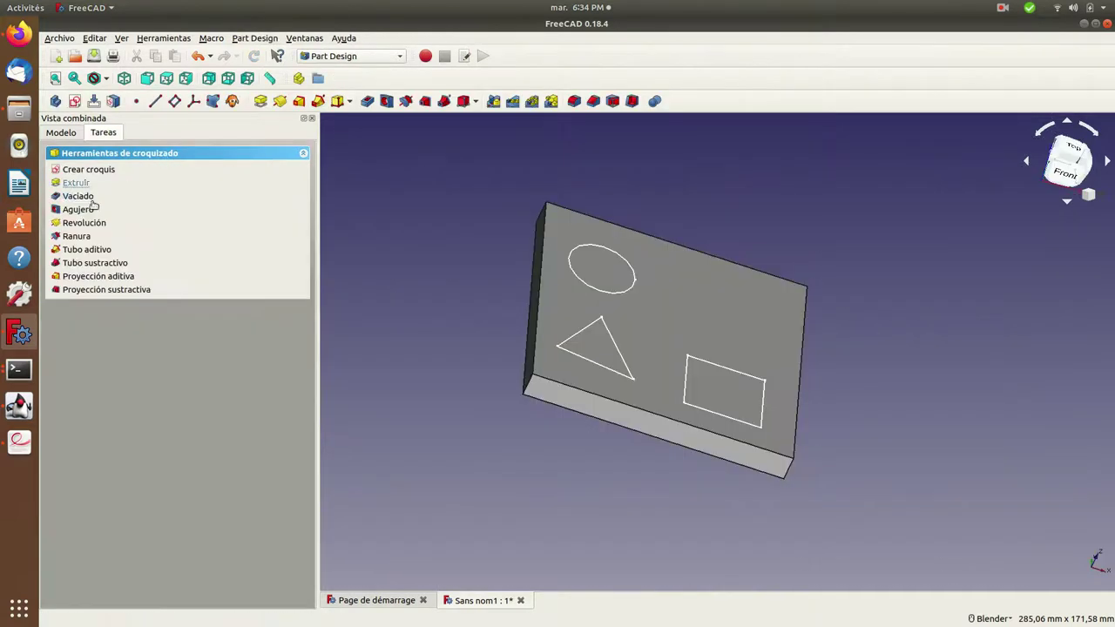
click(77, 199)
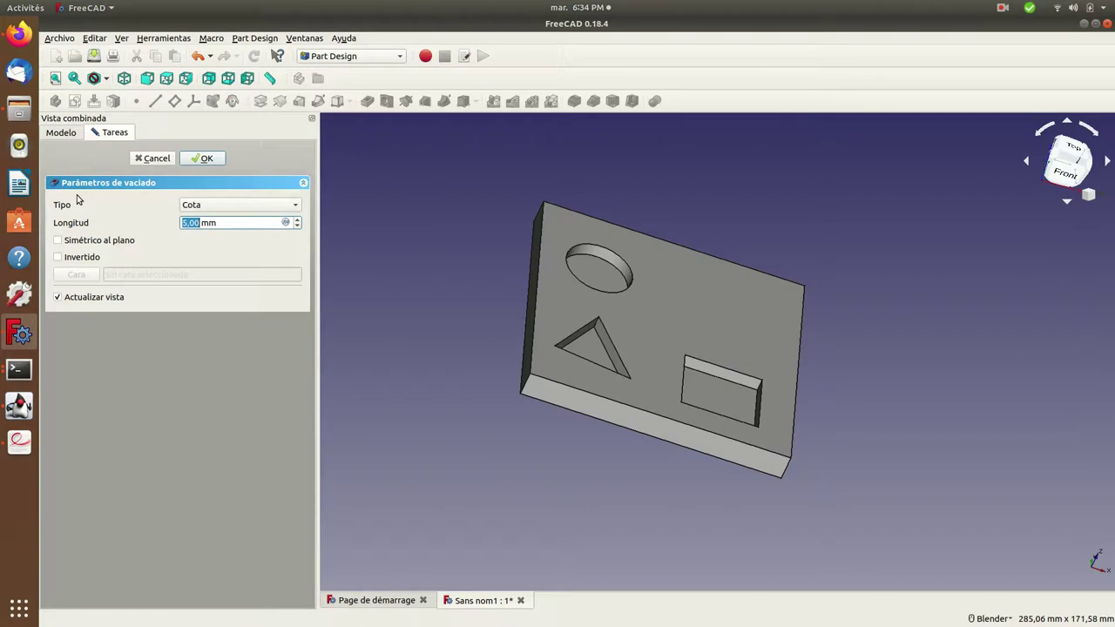
click(202, 157)
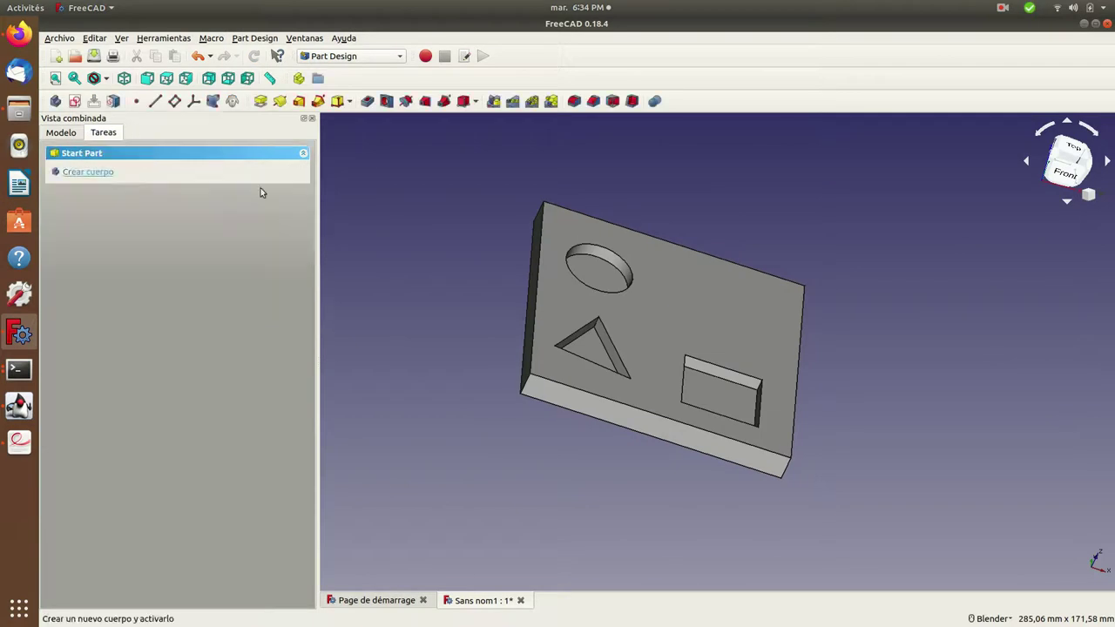
middle_drag(890, 410, 869, 405)
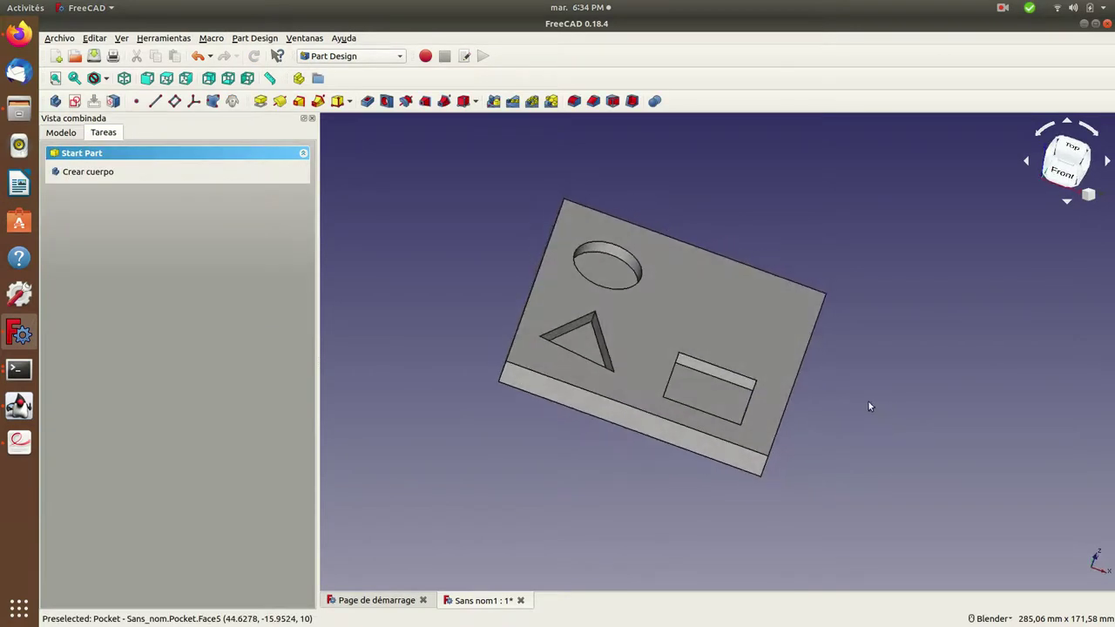
click(73, 136)
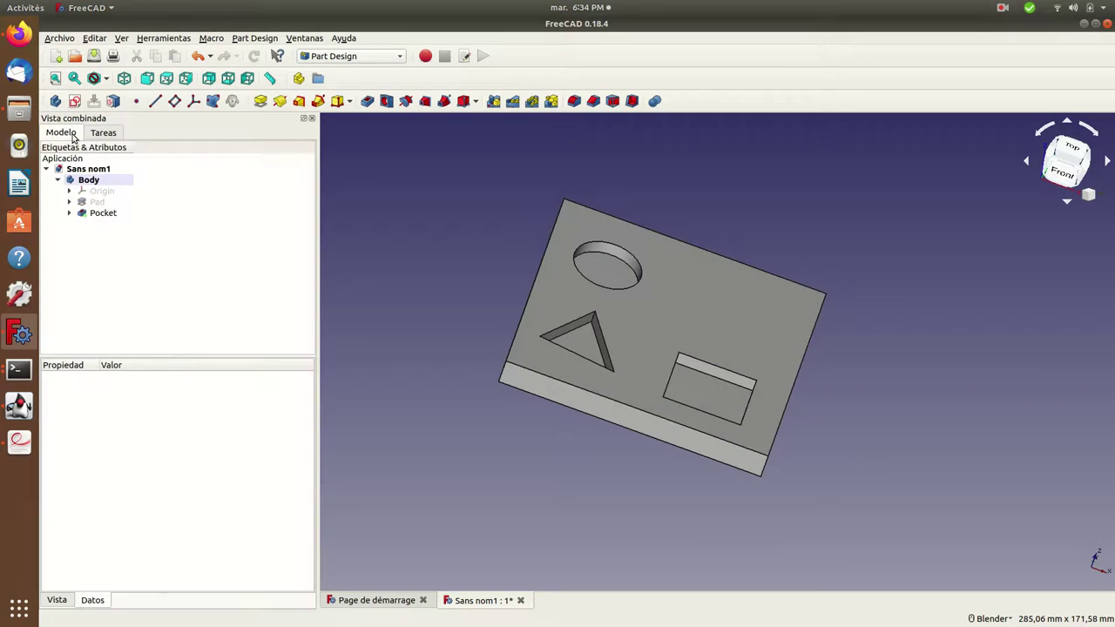
click(361, 56)
In the Path workbench, create a Job on the Body with default tool and stock
click(319, 202)
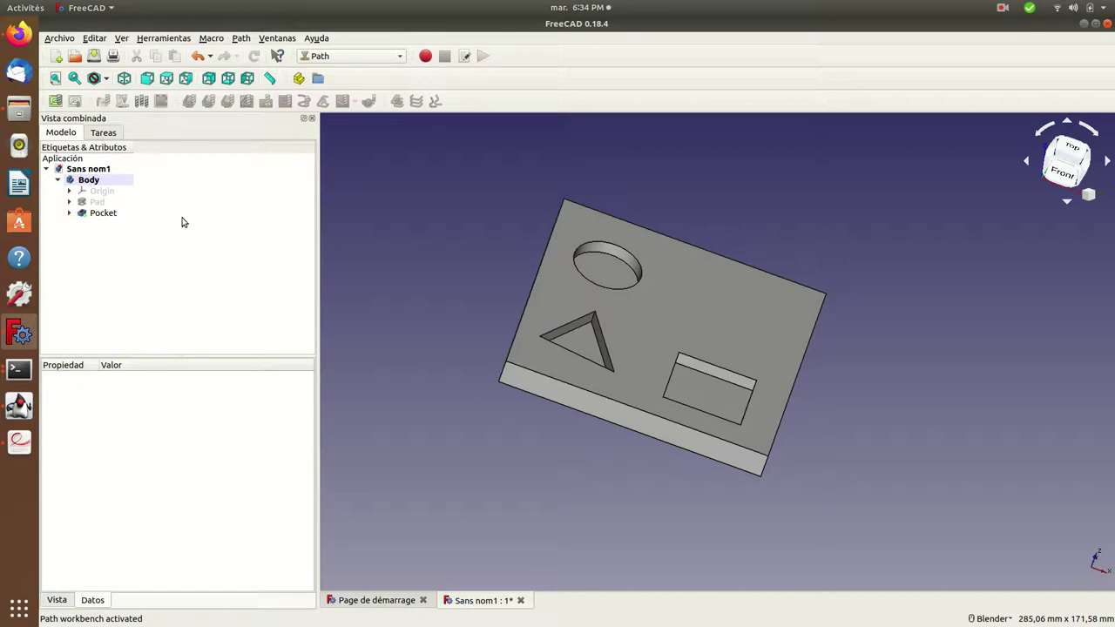
click(88, 180)
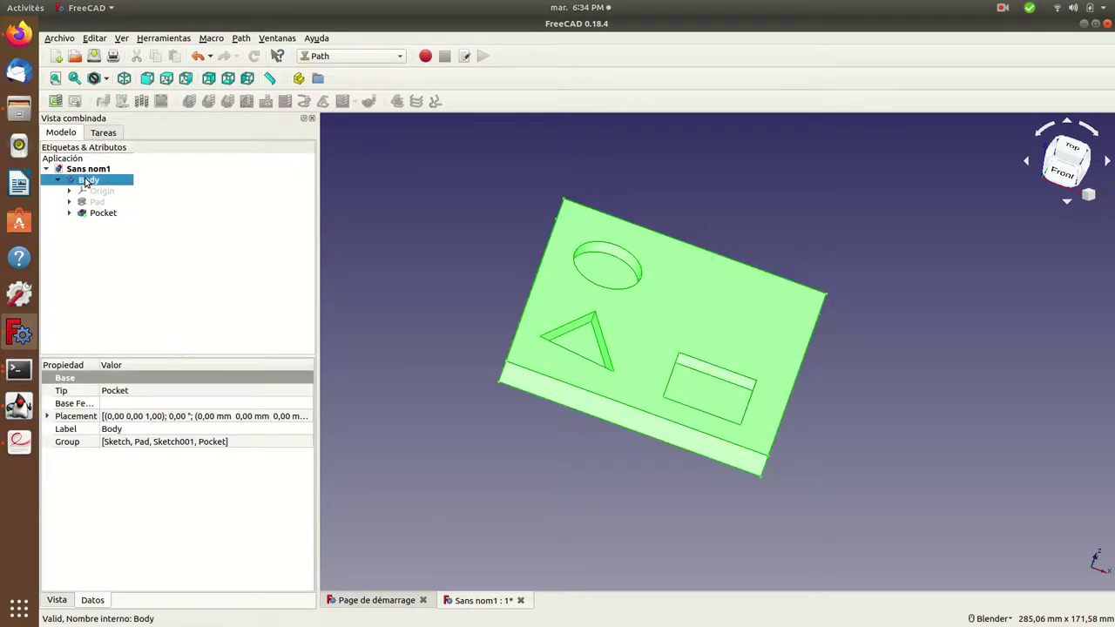
click(57, 102)
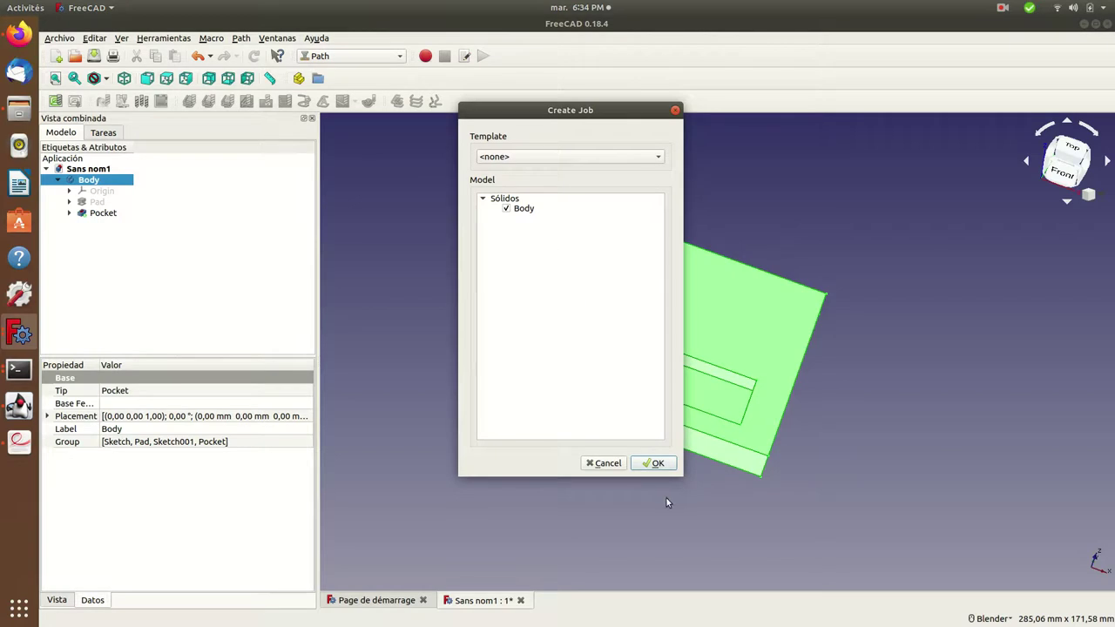
click(657, 463)
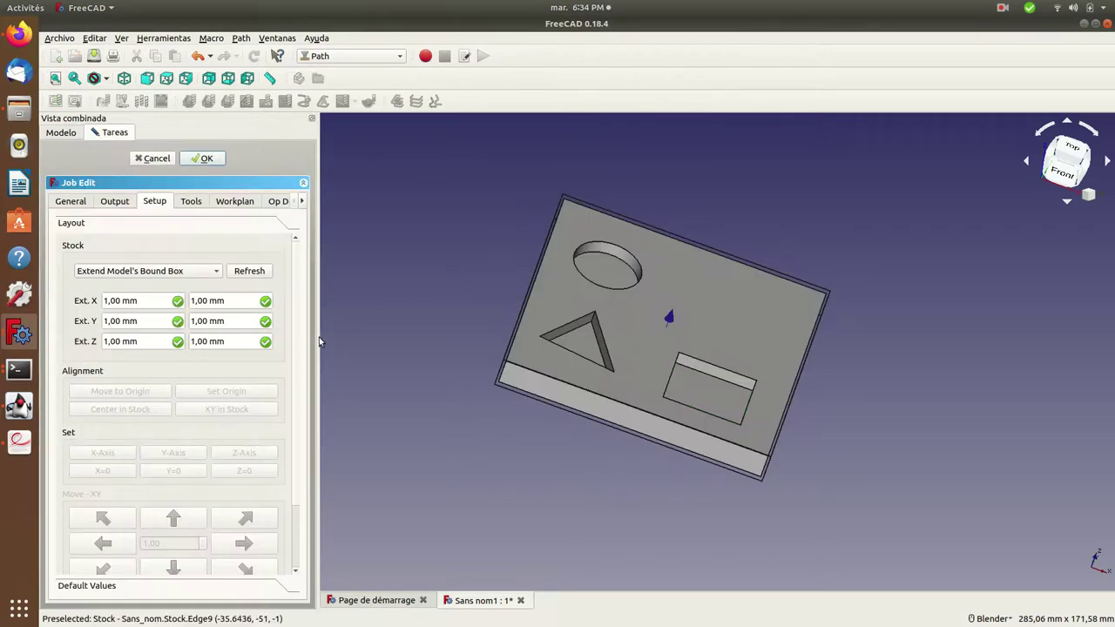
click(202, 158)
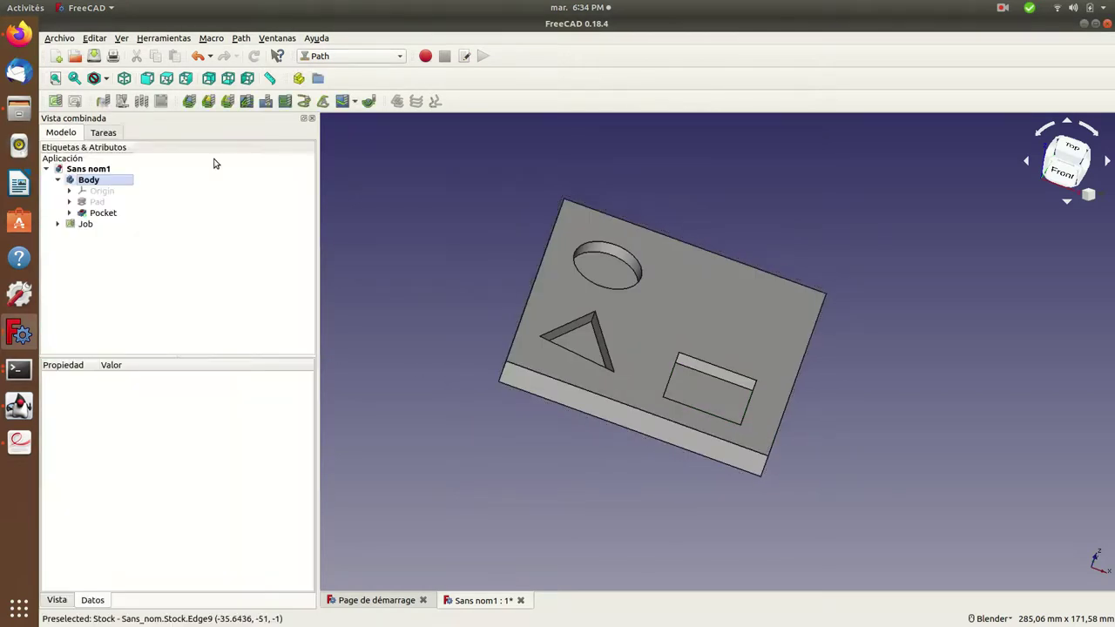
click(57, 224)
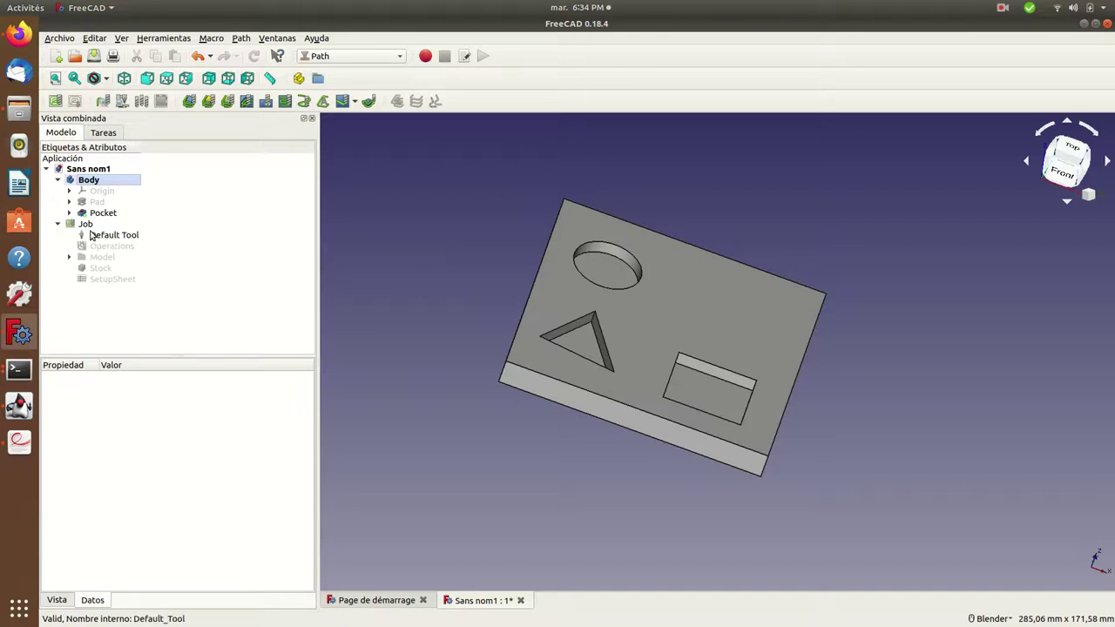
Add a ZigZag 45° pocket toolpath to the circular pocket's floor
click(84, 236)
click(85, 226)
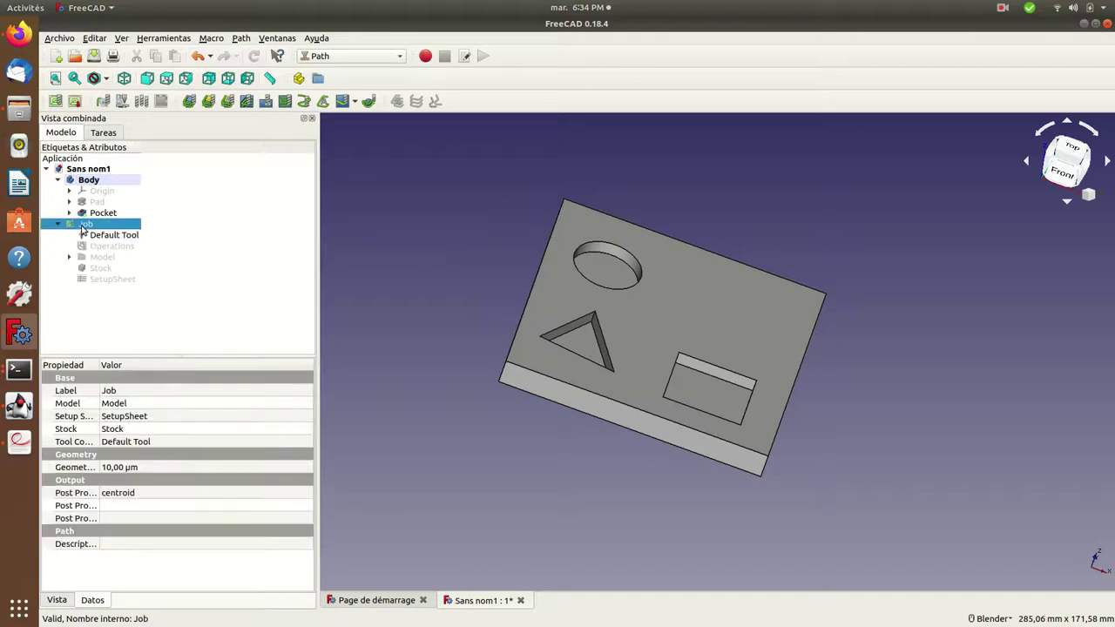
click(608, 273)
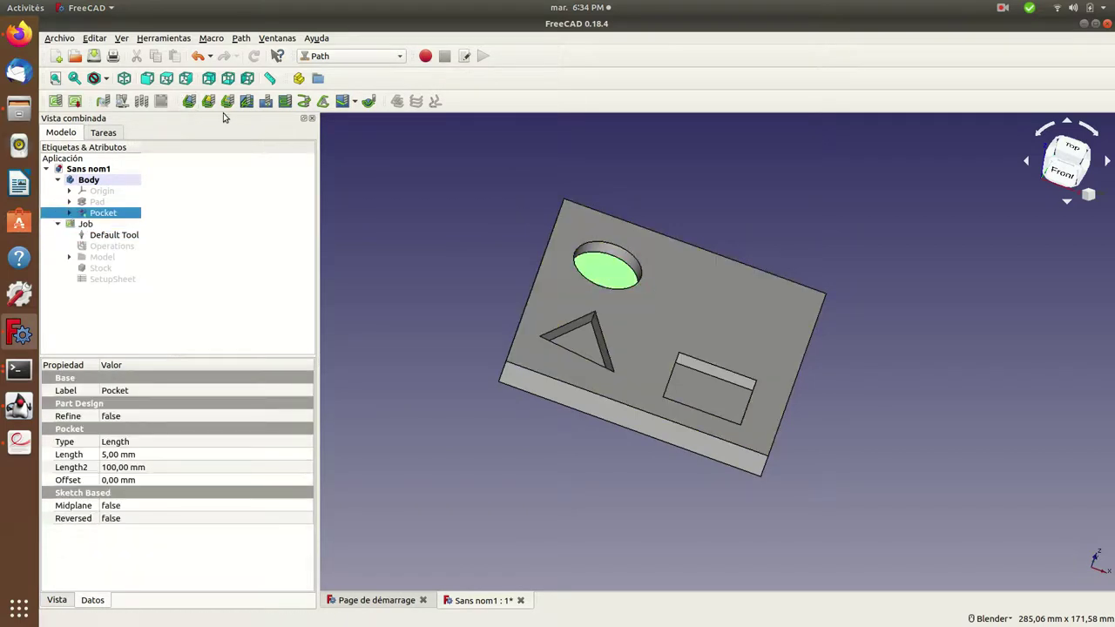
click(248, 103)
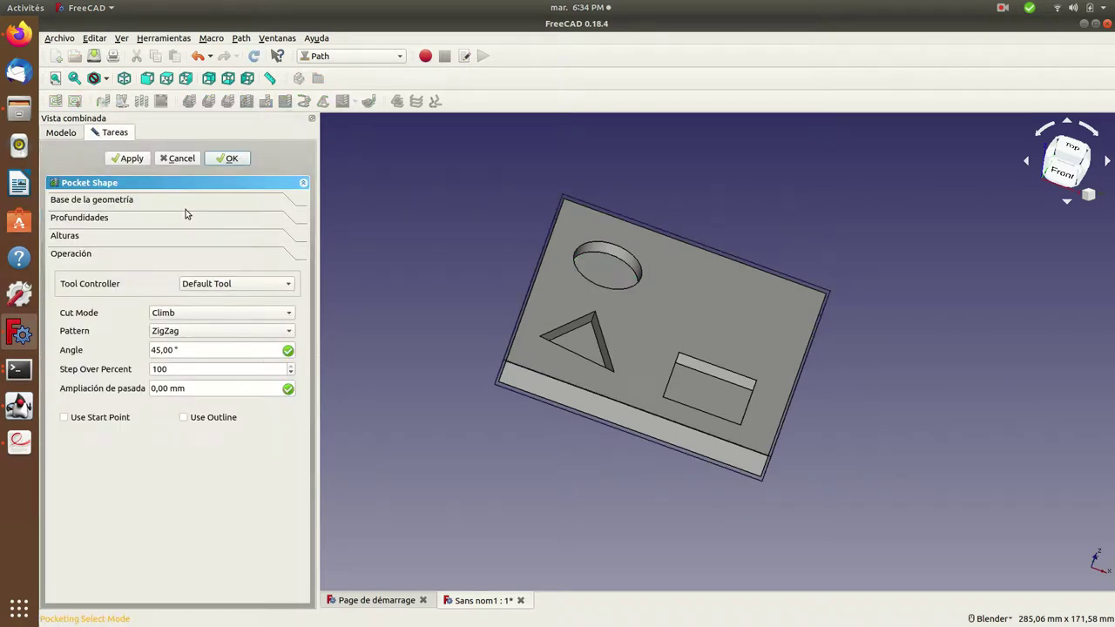
click(228, 159)
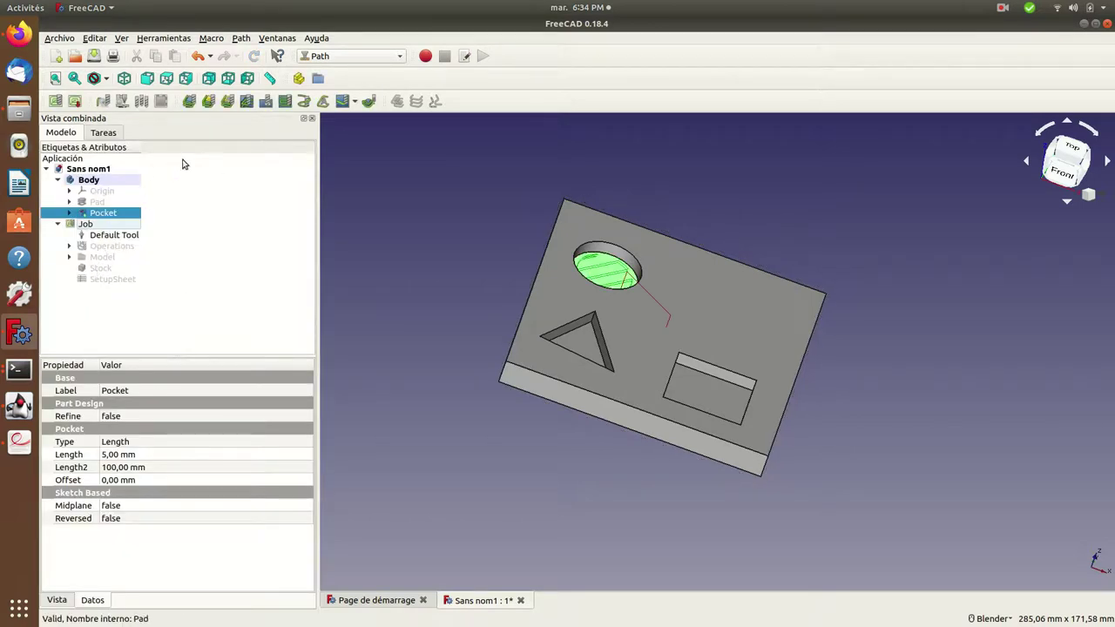
Add ZigZag pocket toolpaths to the triangular and rectangular pocket floors
click(585, 345)
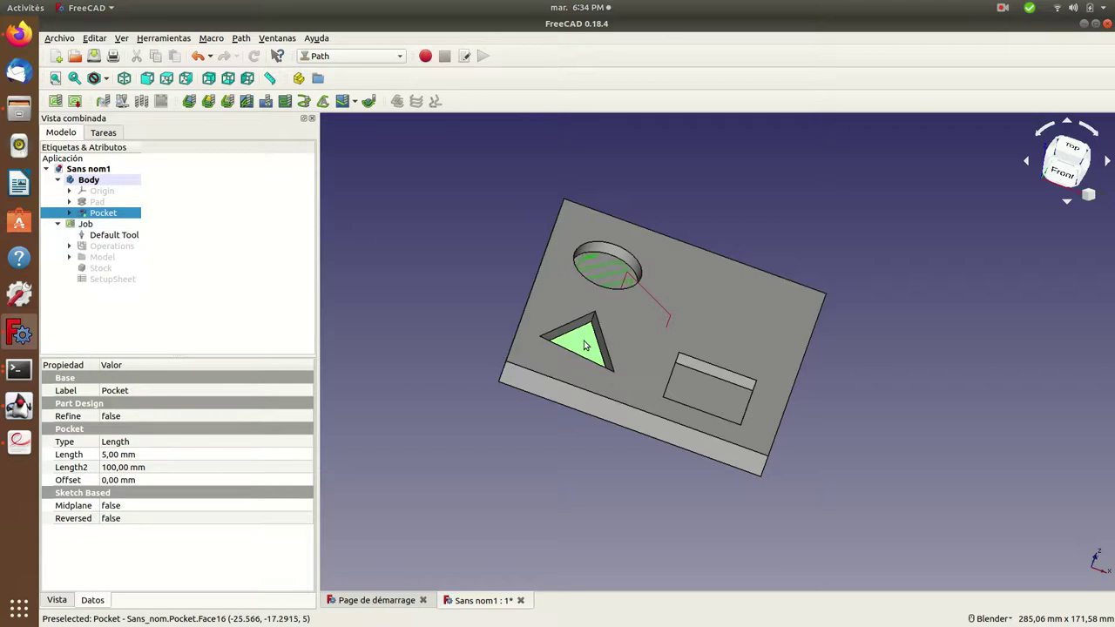
click(246, 102)
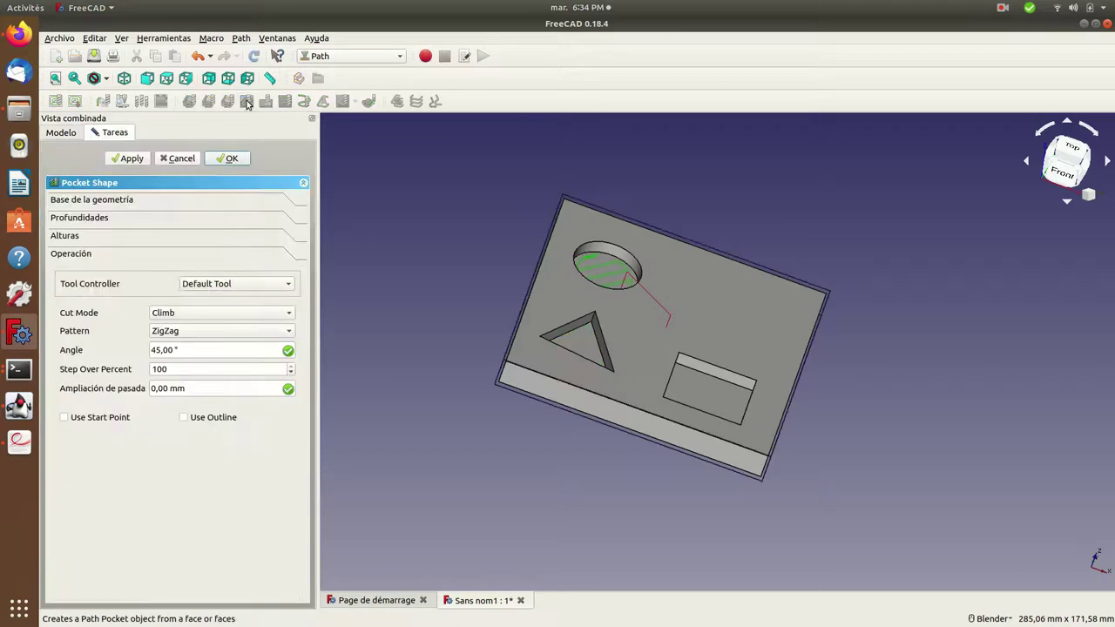
click(228, 159)
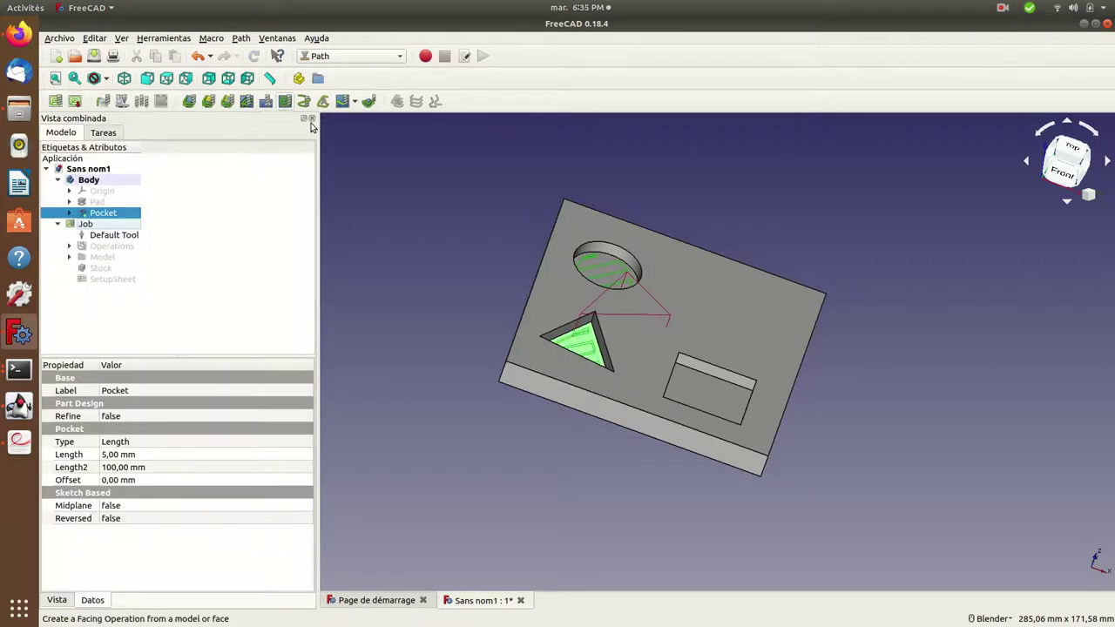
click(694, 377)
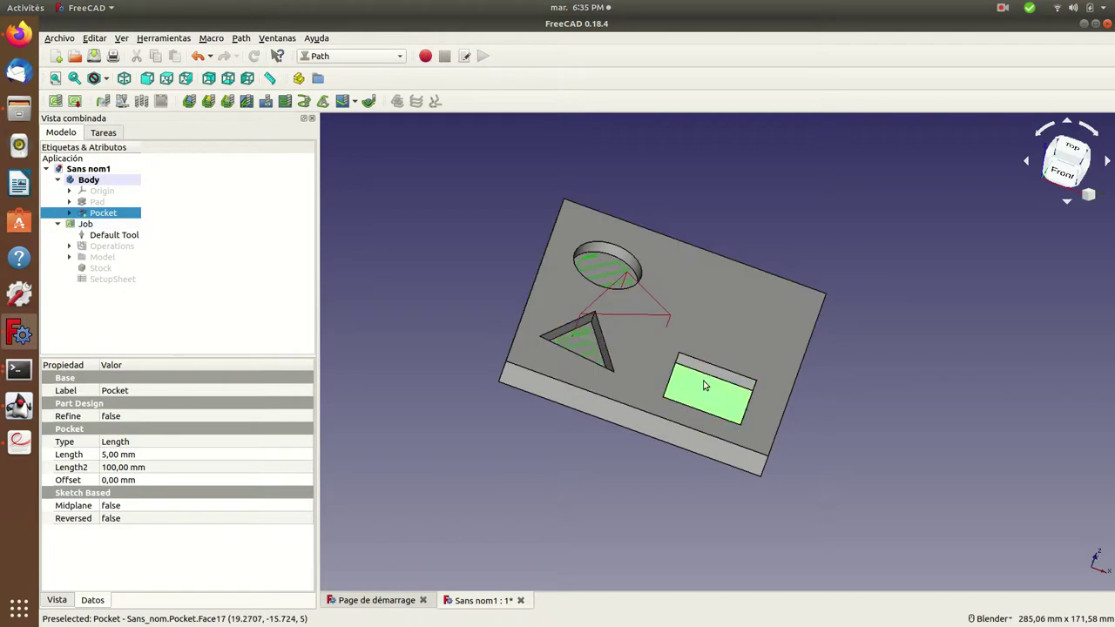
click(249, 103)
click(226, 160)
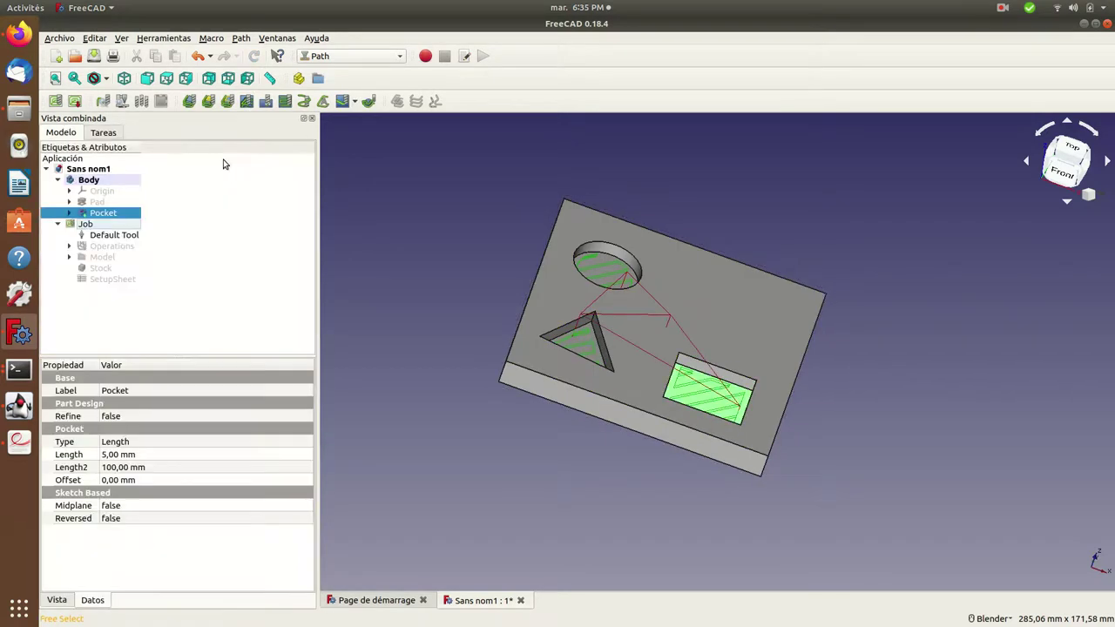
middle_drag(555, 435, 546, 449)
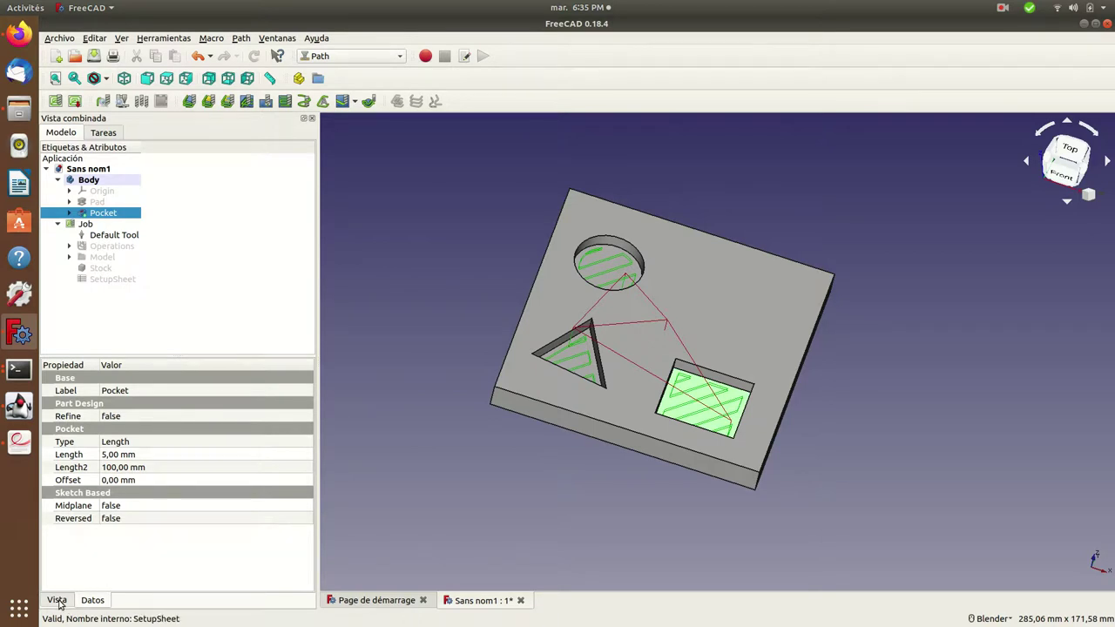
click(56, 601)
click(92, 601)
Set the Job's output file to tuto2.gcode in fablab/talleres/cnc
click(85, 225)
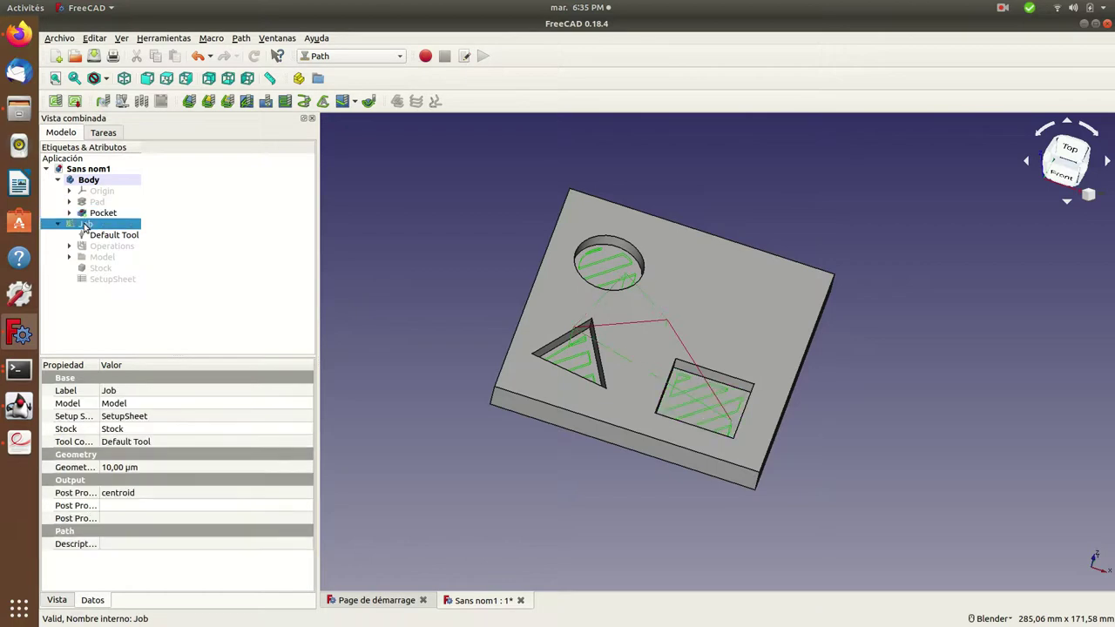
double_click(84, 225)
click(113, 201)
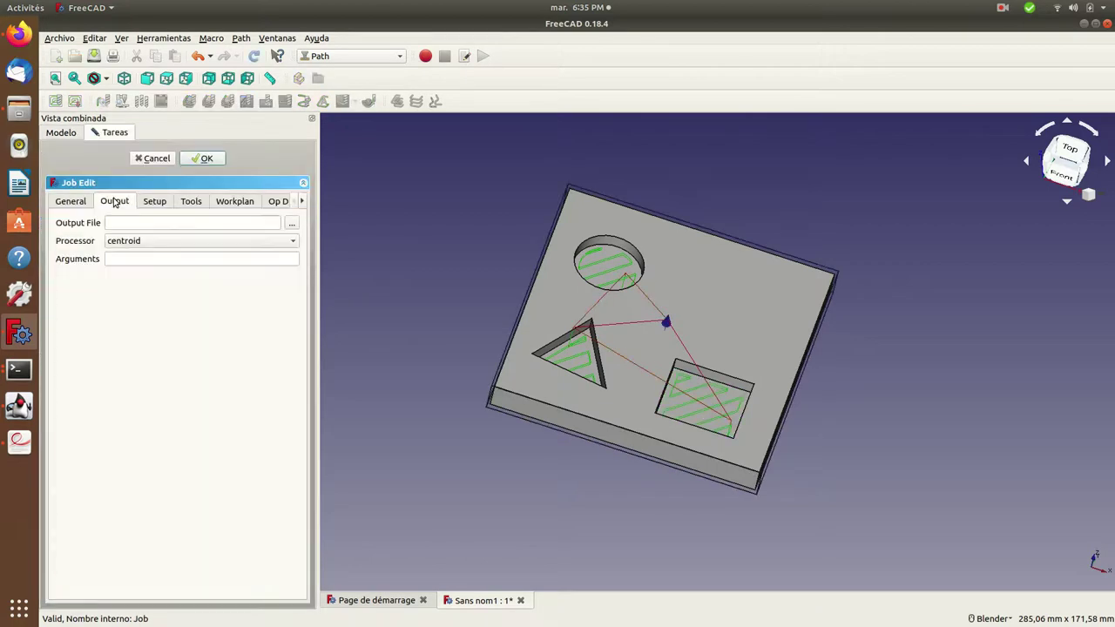
click(293, 224)
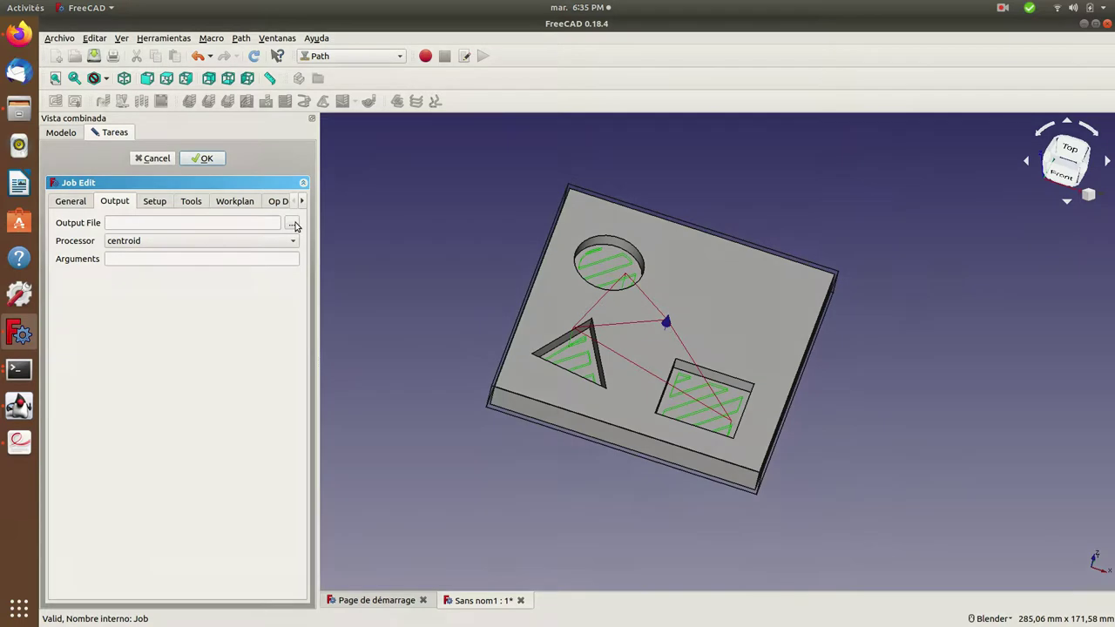
click(281, 315)
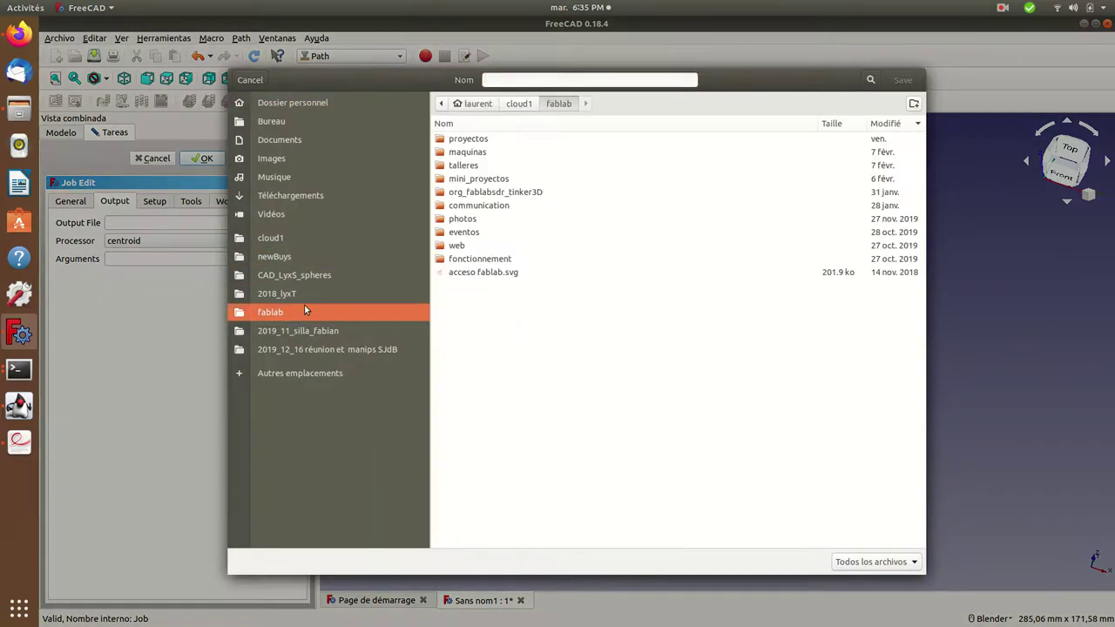
click(466, 166)
double_click(465, 167)
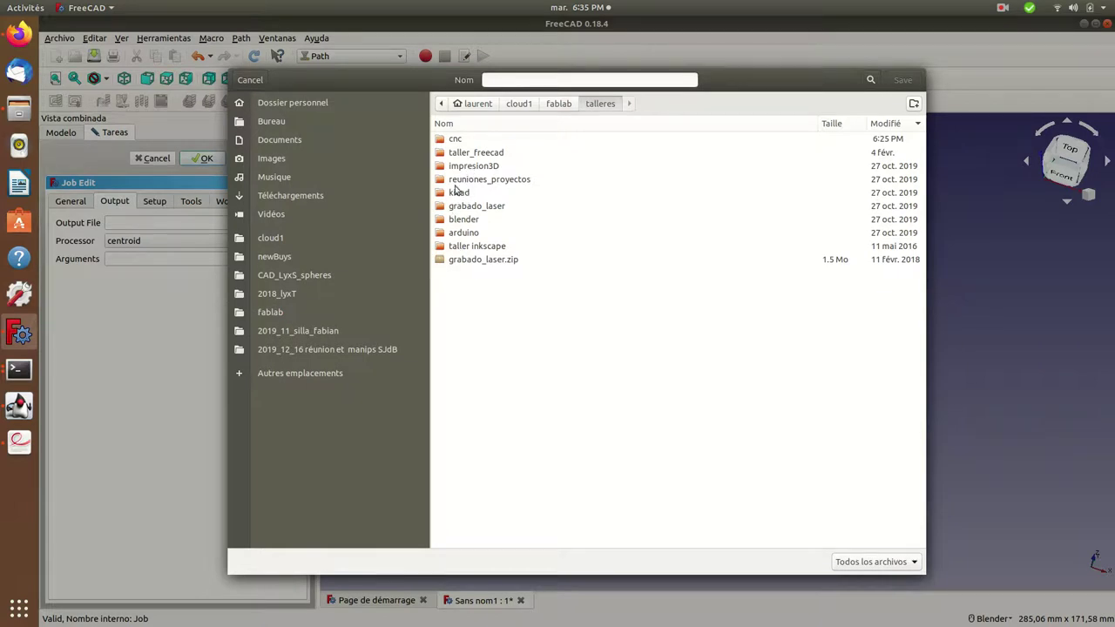
double_click(454, 141)
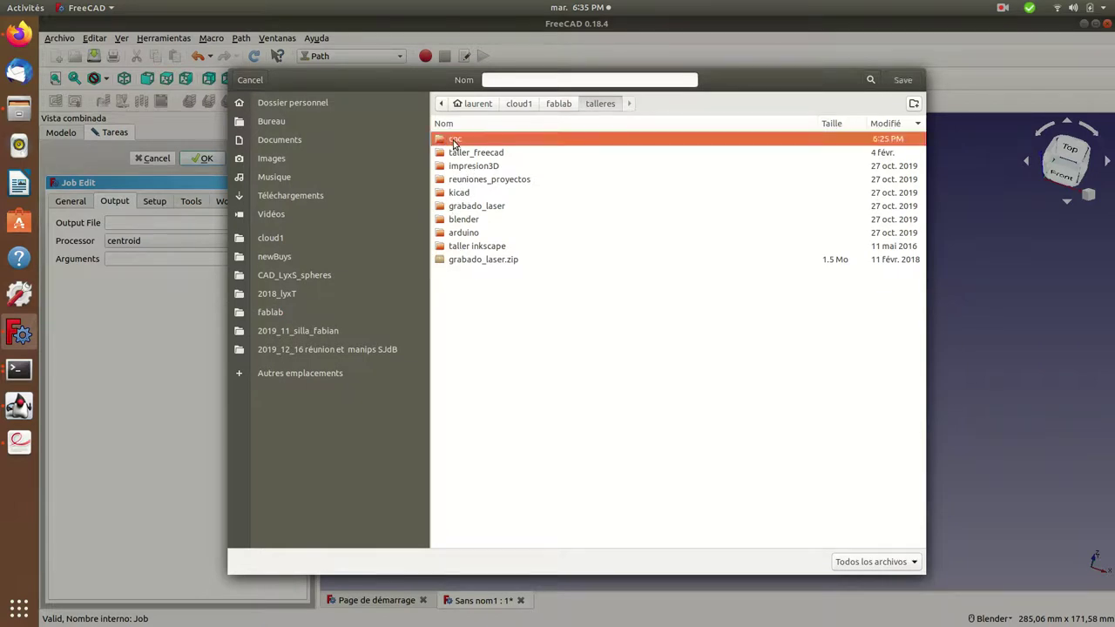
click(515, 78)
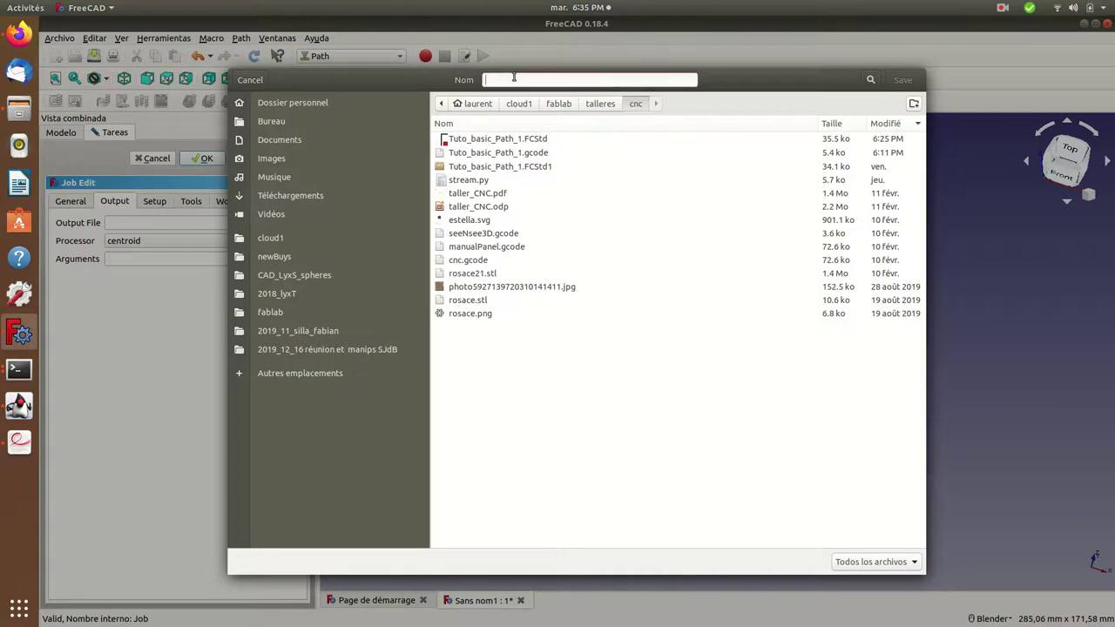
text(tuto2.gcode)
click(903, 80)
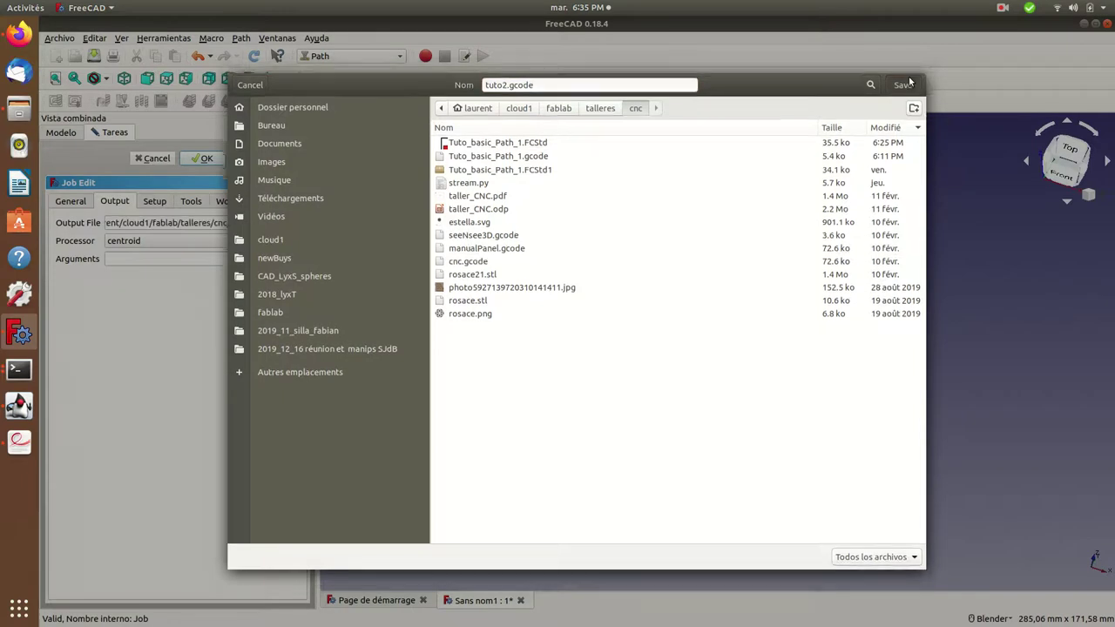
Save the FreeCAD document as tuto2
key(ctrl+s)
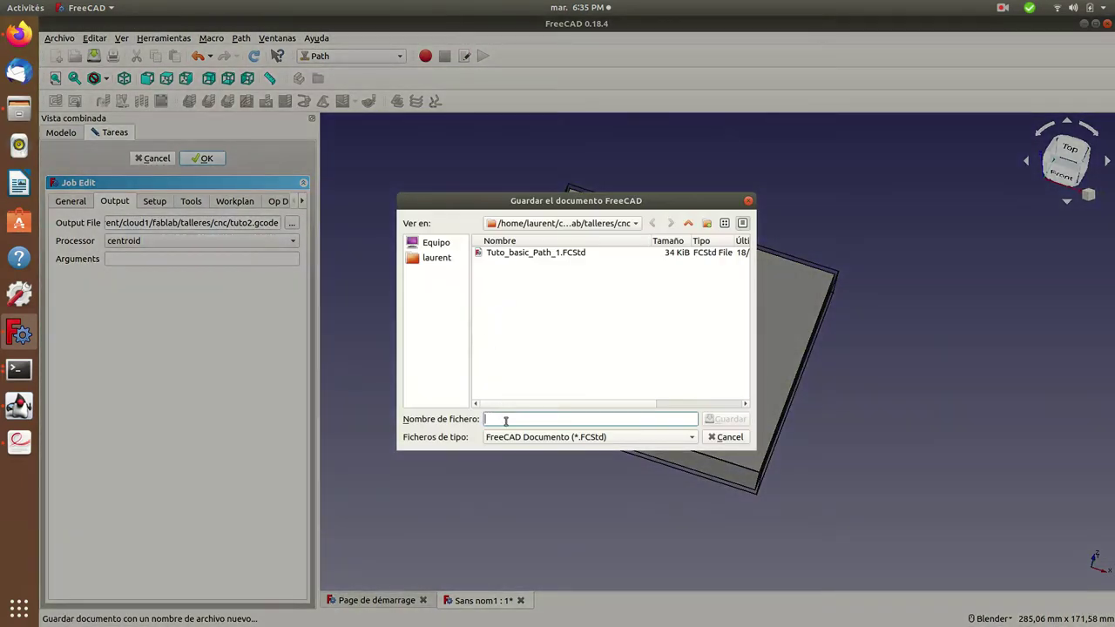
text(tuto2)
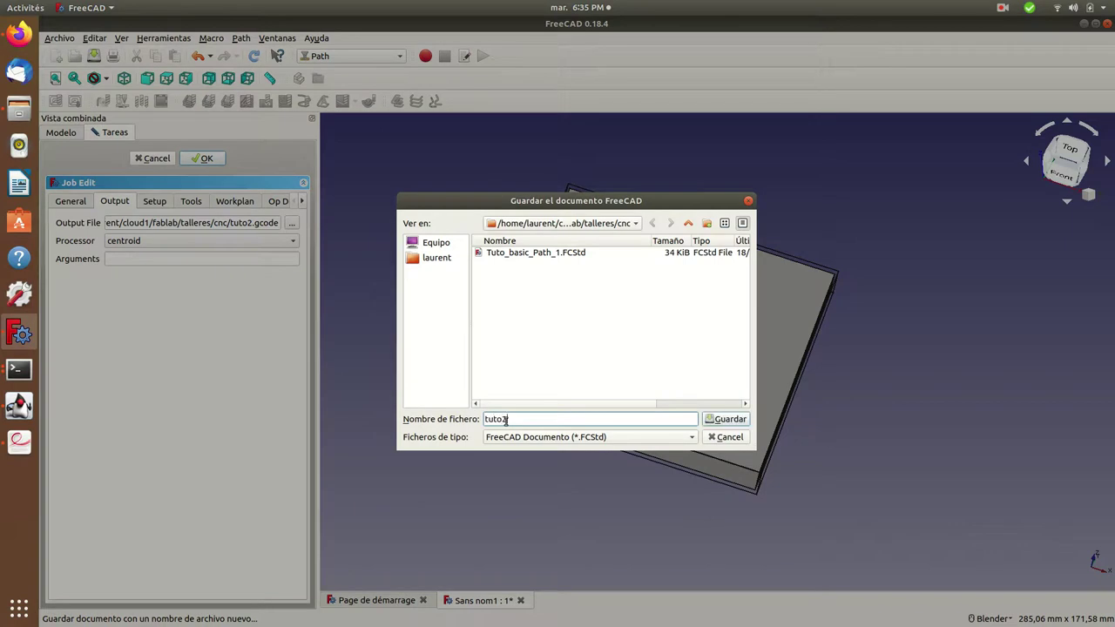
key(Return)
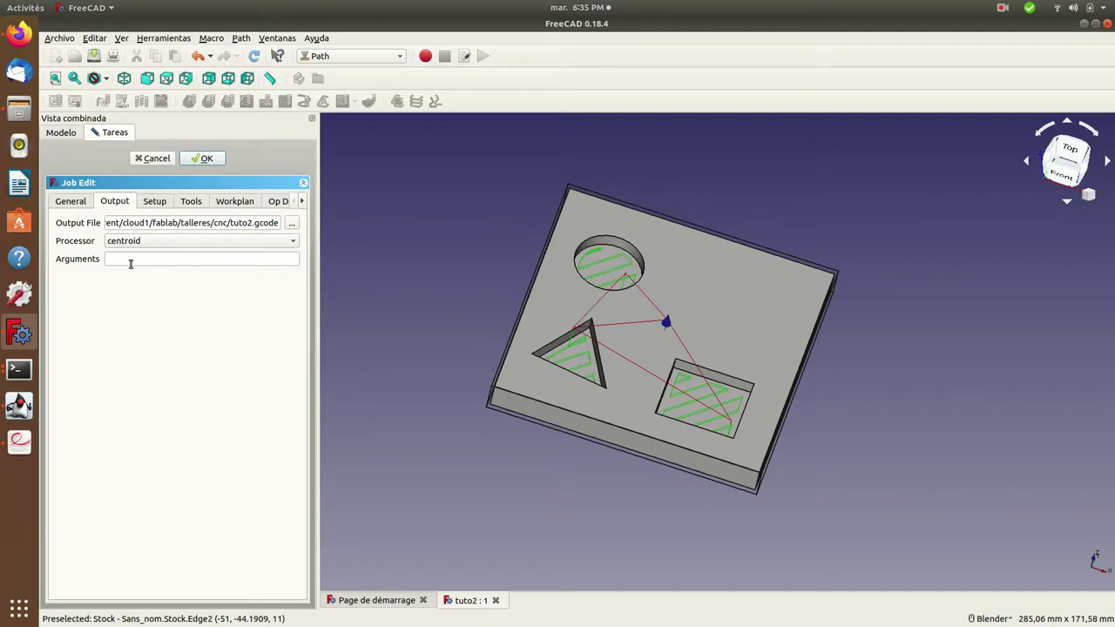
Change the Default Tool diameter from 5 mm to 3 mm and close Job Edit
click(77, 203)
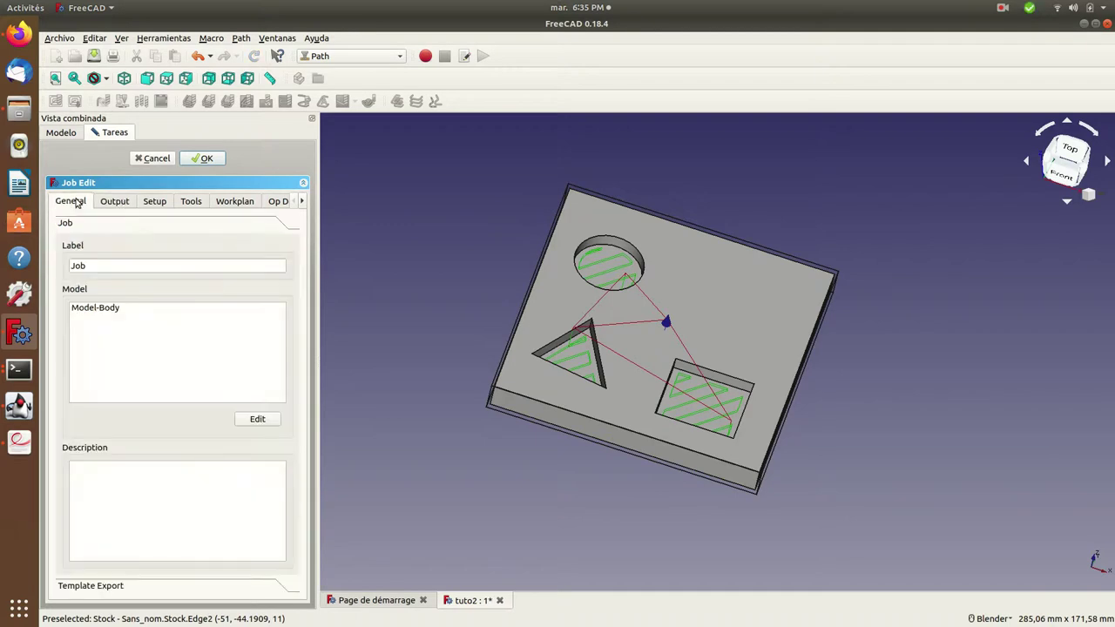
click(194, 205)
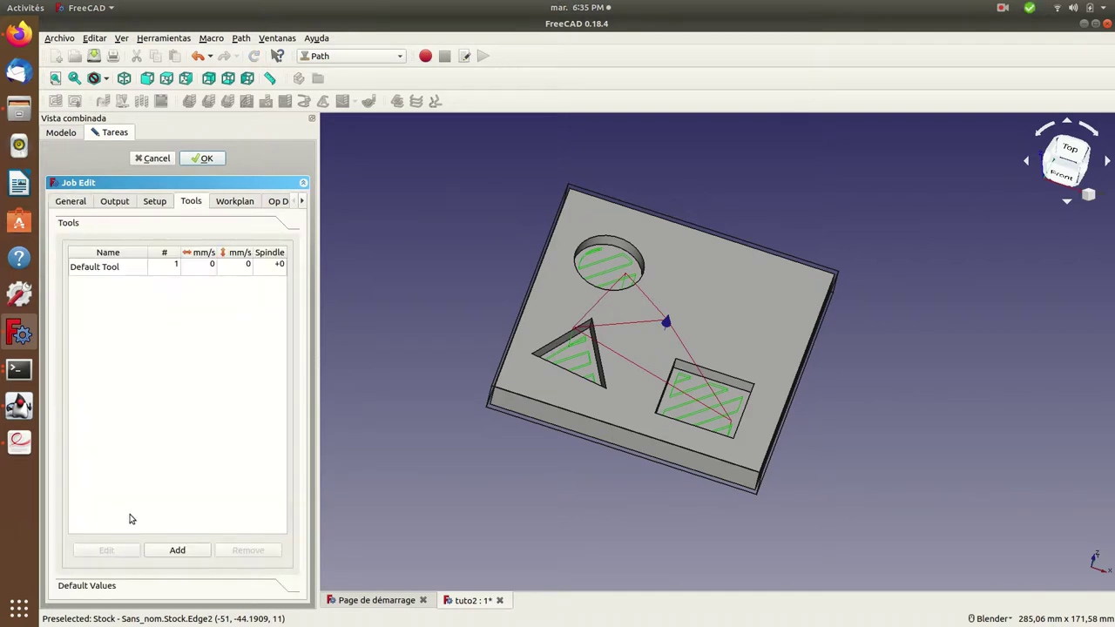
click(88, 270)
click(87, 269)
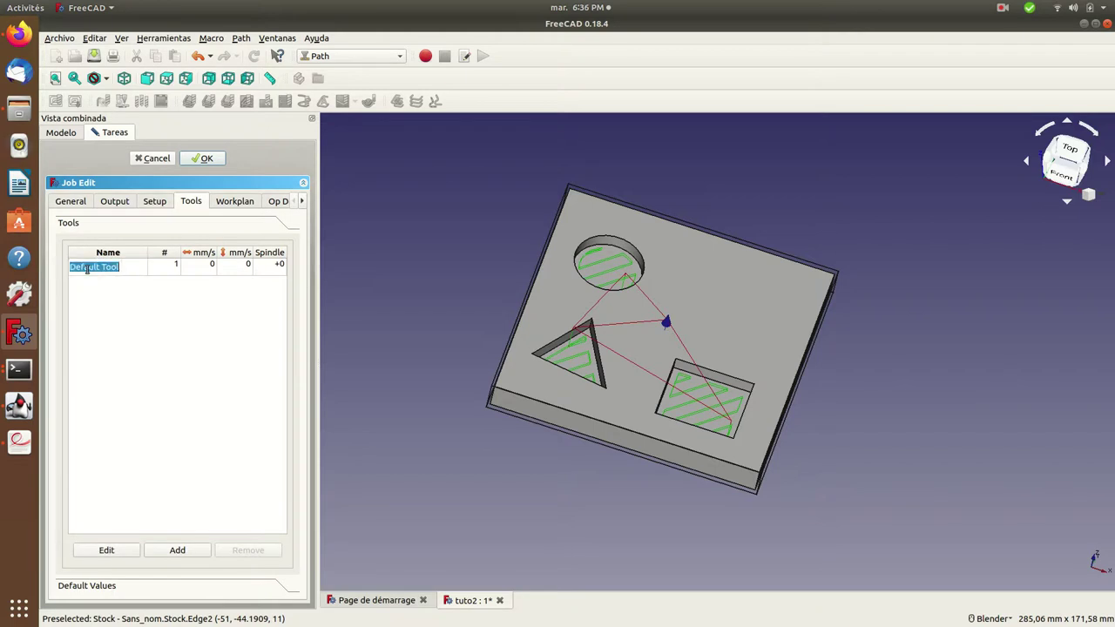
click(86, 279)
click(124, 554)
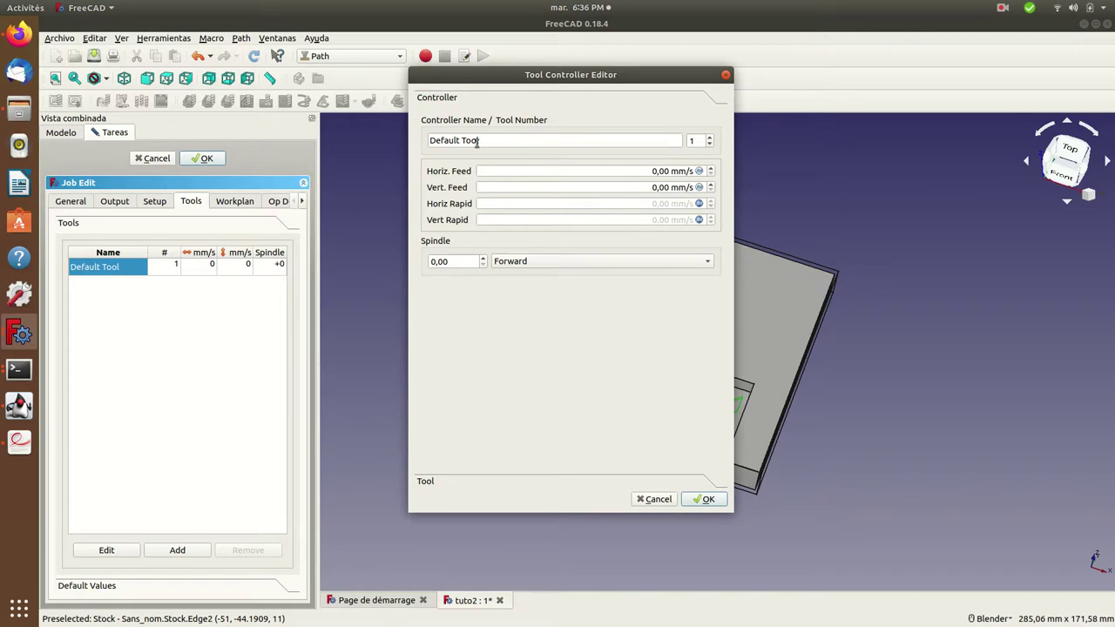
click(427, 484)
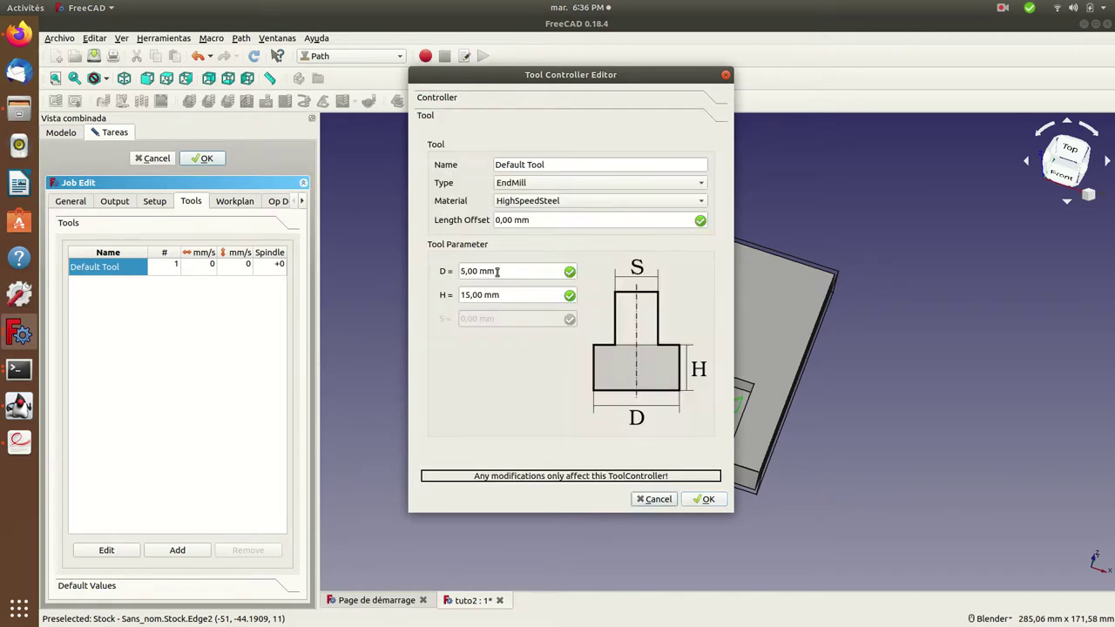
drag(501, 271, 450, 271)
text(3)
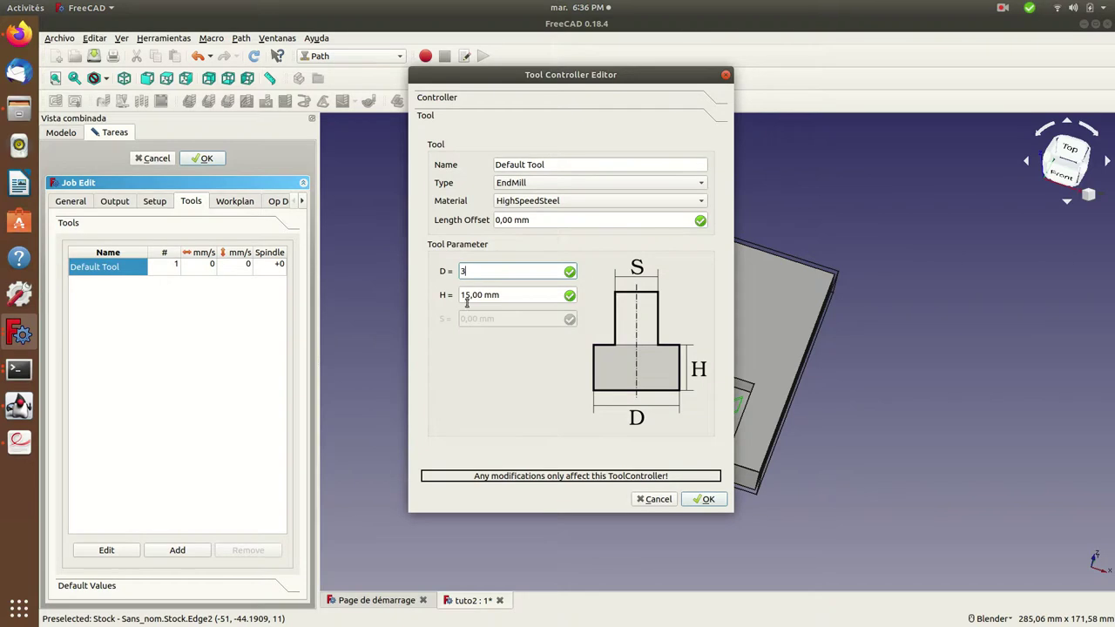
click(701, 502)
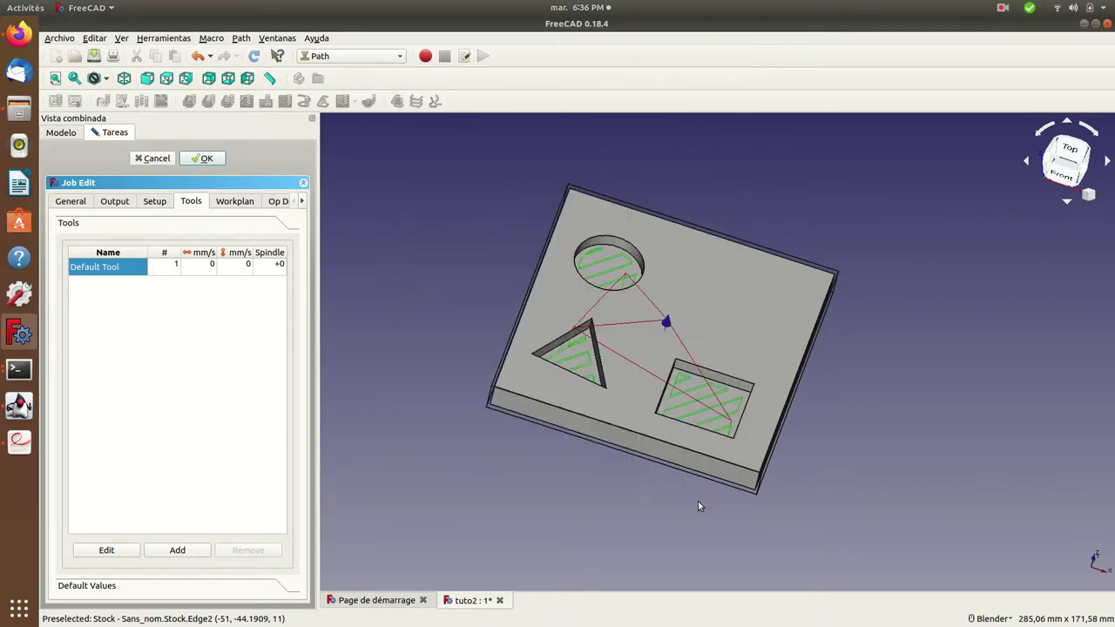
click(203, 158)
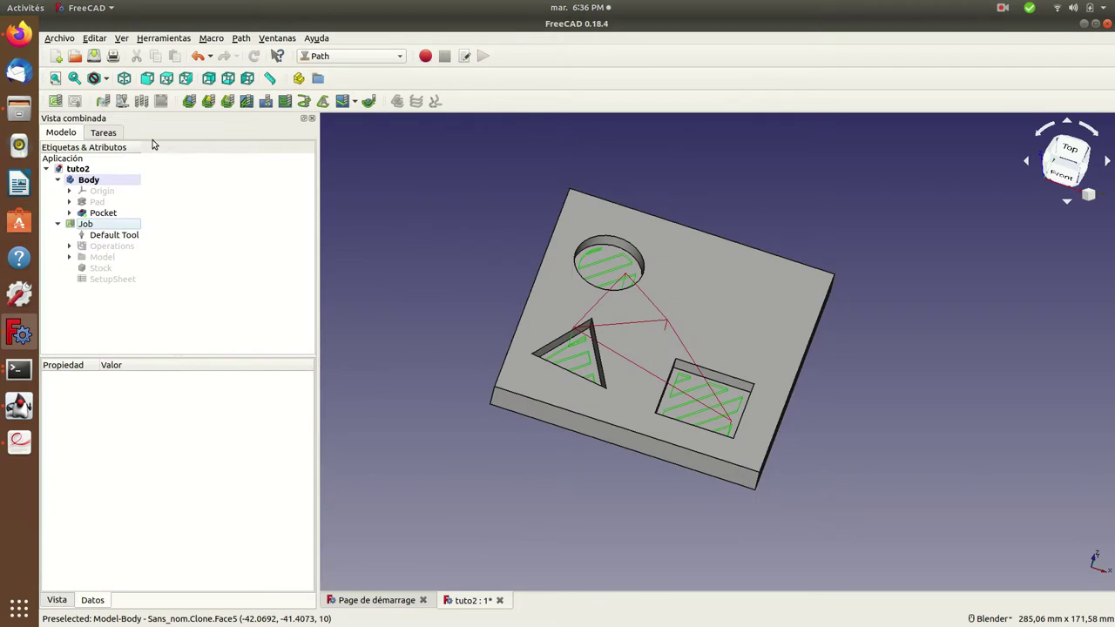
Post-process the Job and save the G-code as tuto2.gcode
click(85, 224)
click(77, 102)
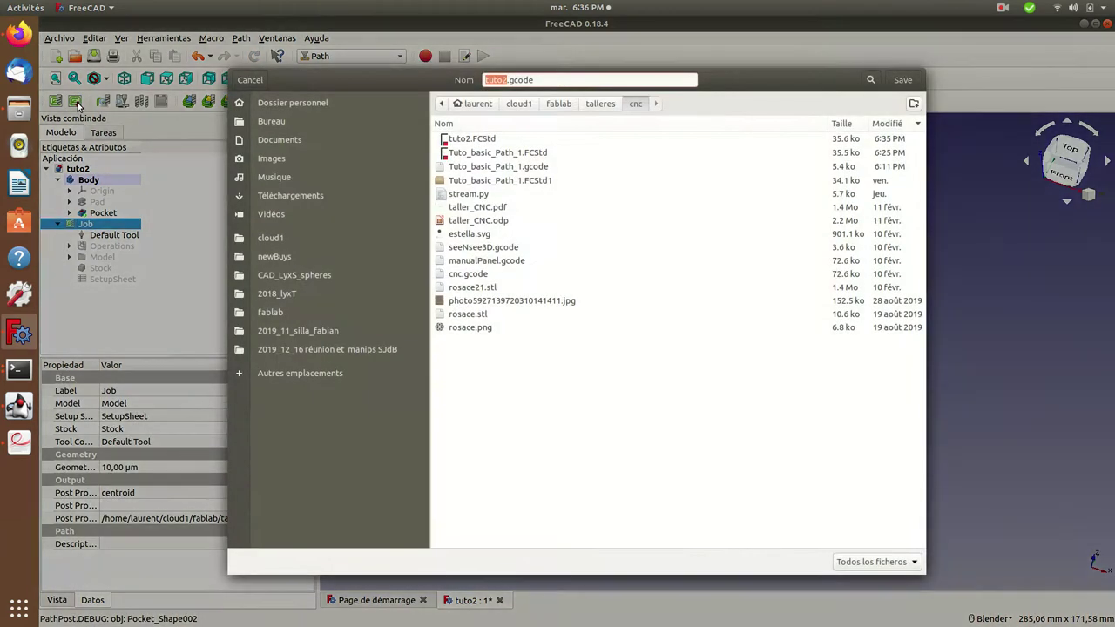
click(903, 80)
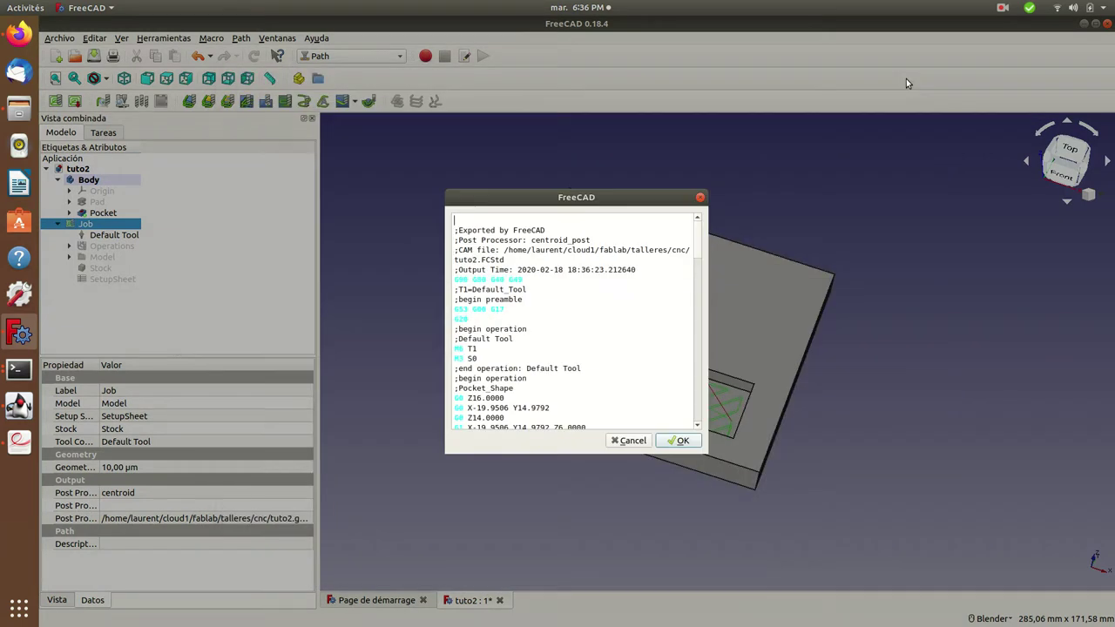
click(677, 441)
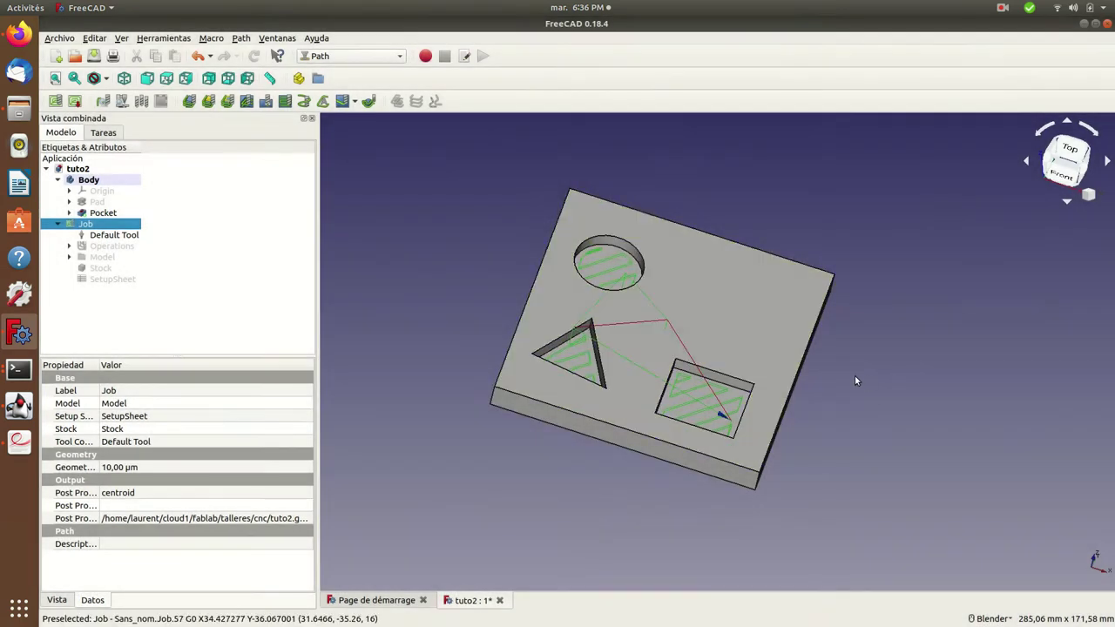
Back in the Terminal, dismiss the previous streaming run to get a fresh prompt
key(alt+Tab)
key(alt+shift+Tab)
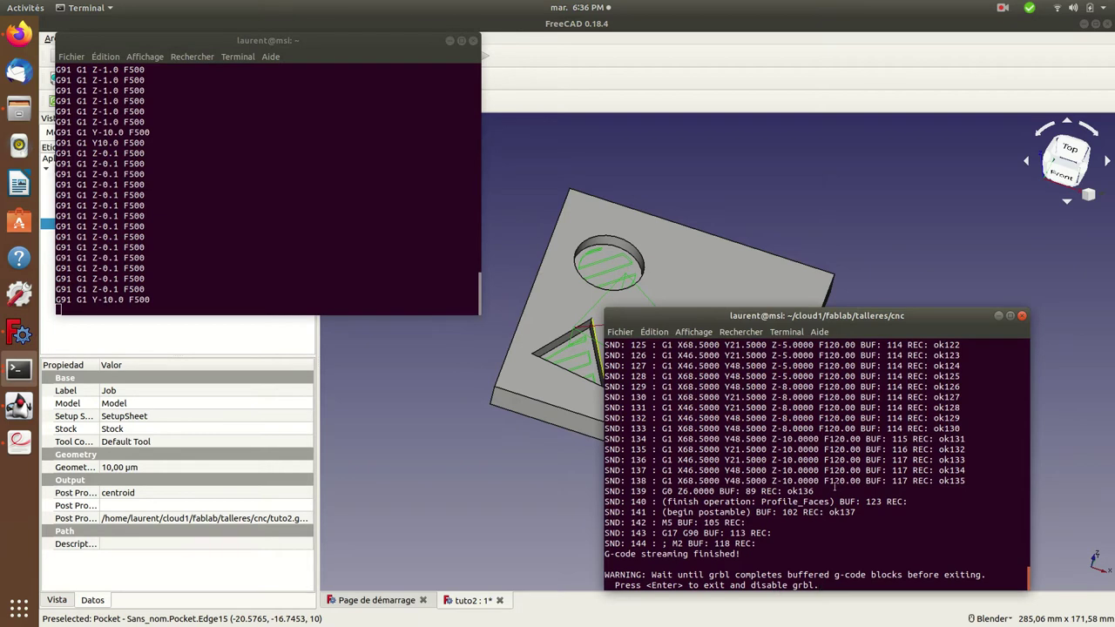
key(Return)
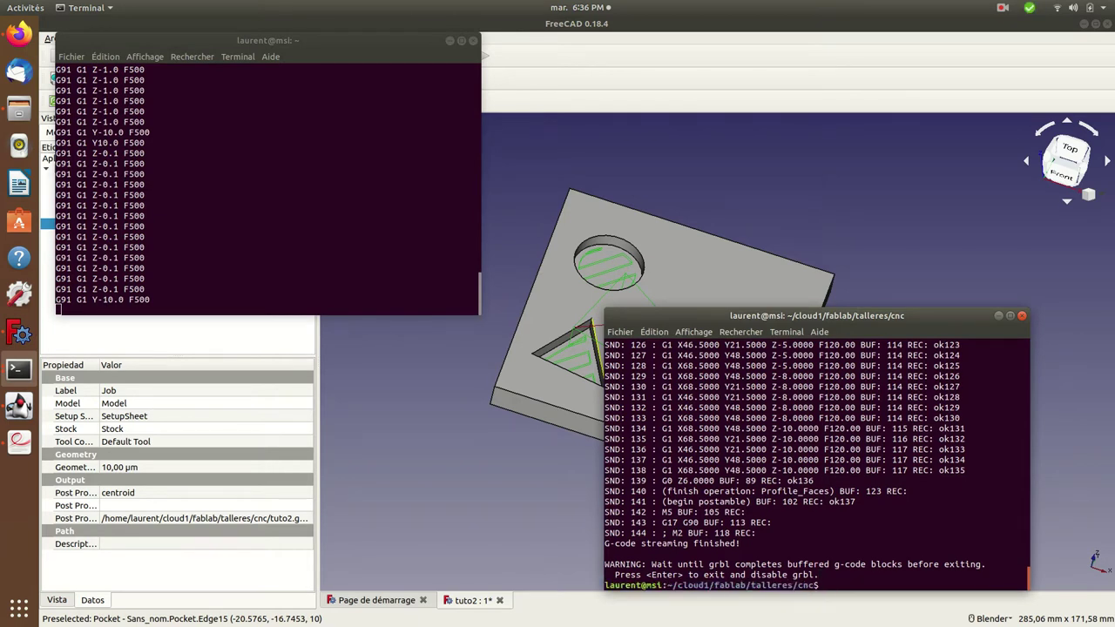
Rerun the earlier stream.py command with tuto2.gcode to /dev/ttyUSB0, then exit grbl afterward
key(Up)
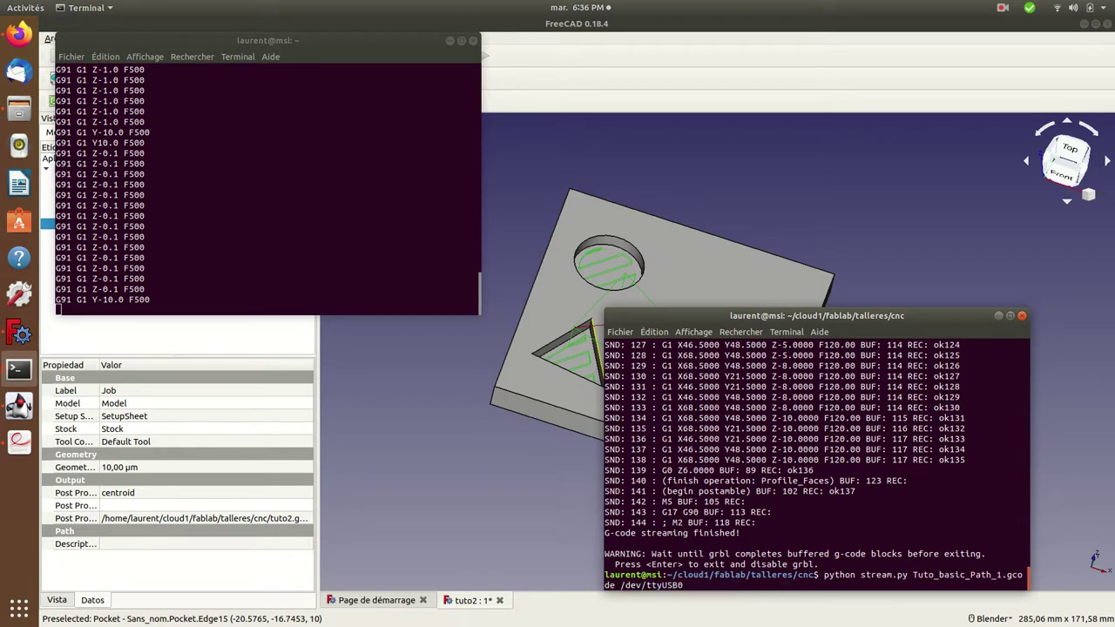
key(Left)
key(Left)
key(Left)
key(Left)
key(Left)
key(Left)
key(Left)
key(Left)
key(Left)
key(BackSpace)
key(BackSpace)
key(BackSpace)
key(BackSpace)
key(BackSpace)
key(BackSpace)
key(BackSpace)
key(BackSpace)
key(BackSpace)
key(BackSpace)
key(BackSpace)
key(BackSpace)
text(tuto2.gcode)
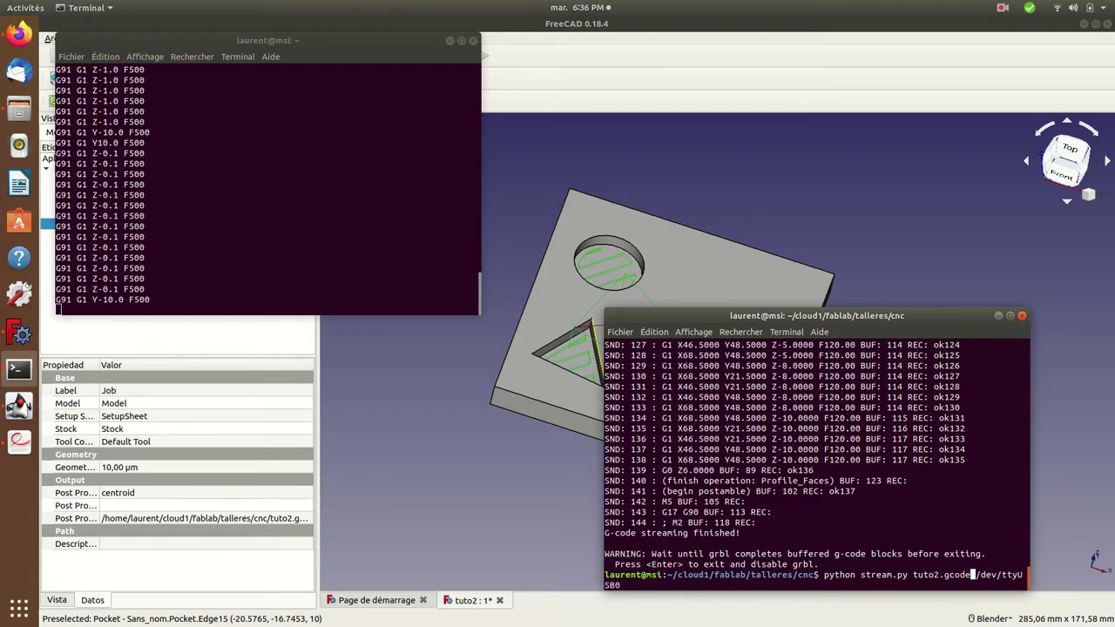
key(Return)
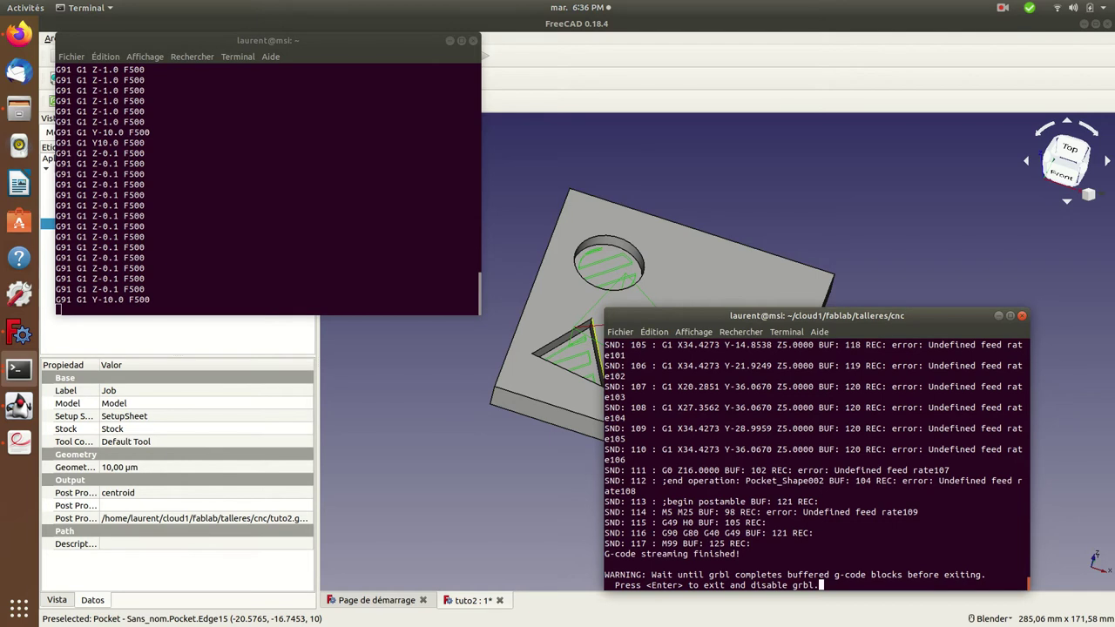
key(Return)
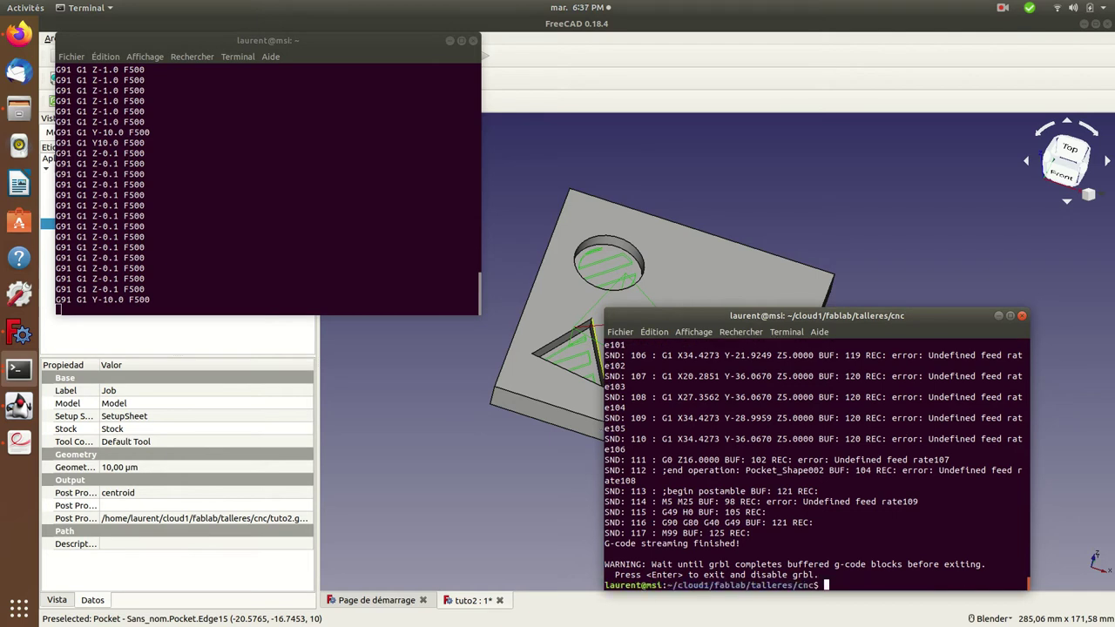